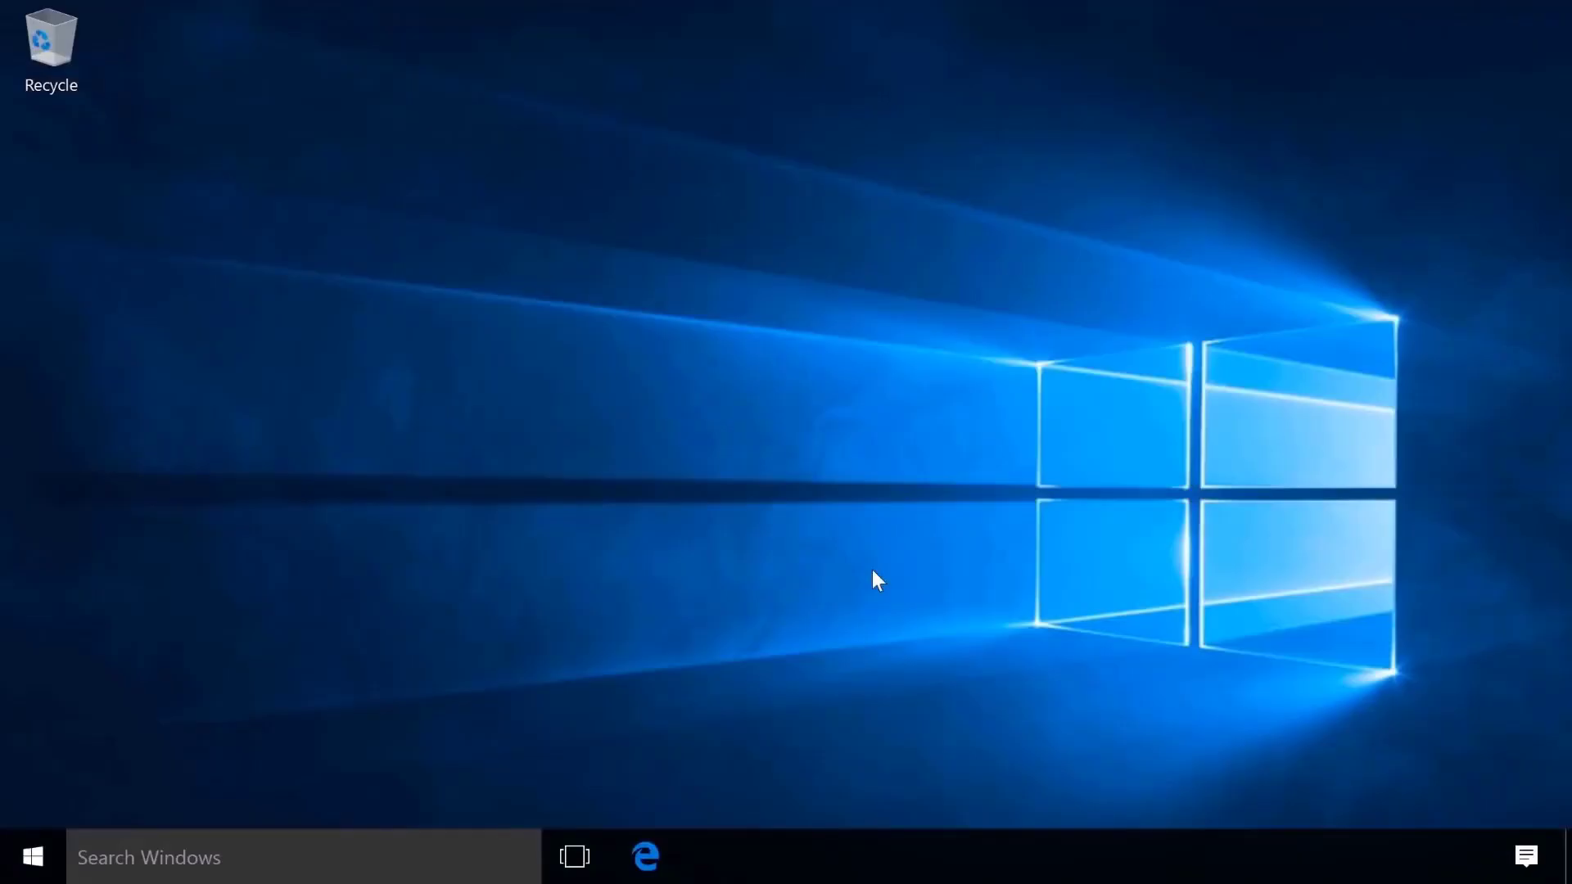
In Edge, go to 123.hp.com/laserjet and download the HPEasyStart installer.
{"action": "left_click", "coordinate": [643, 866]}
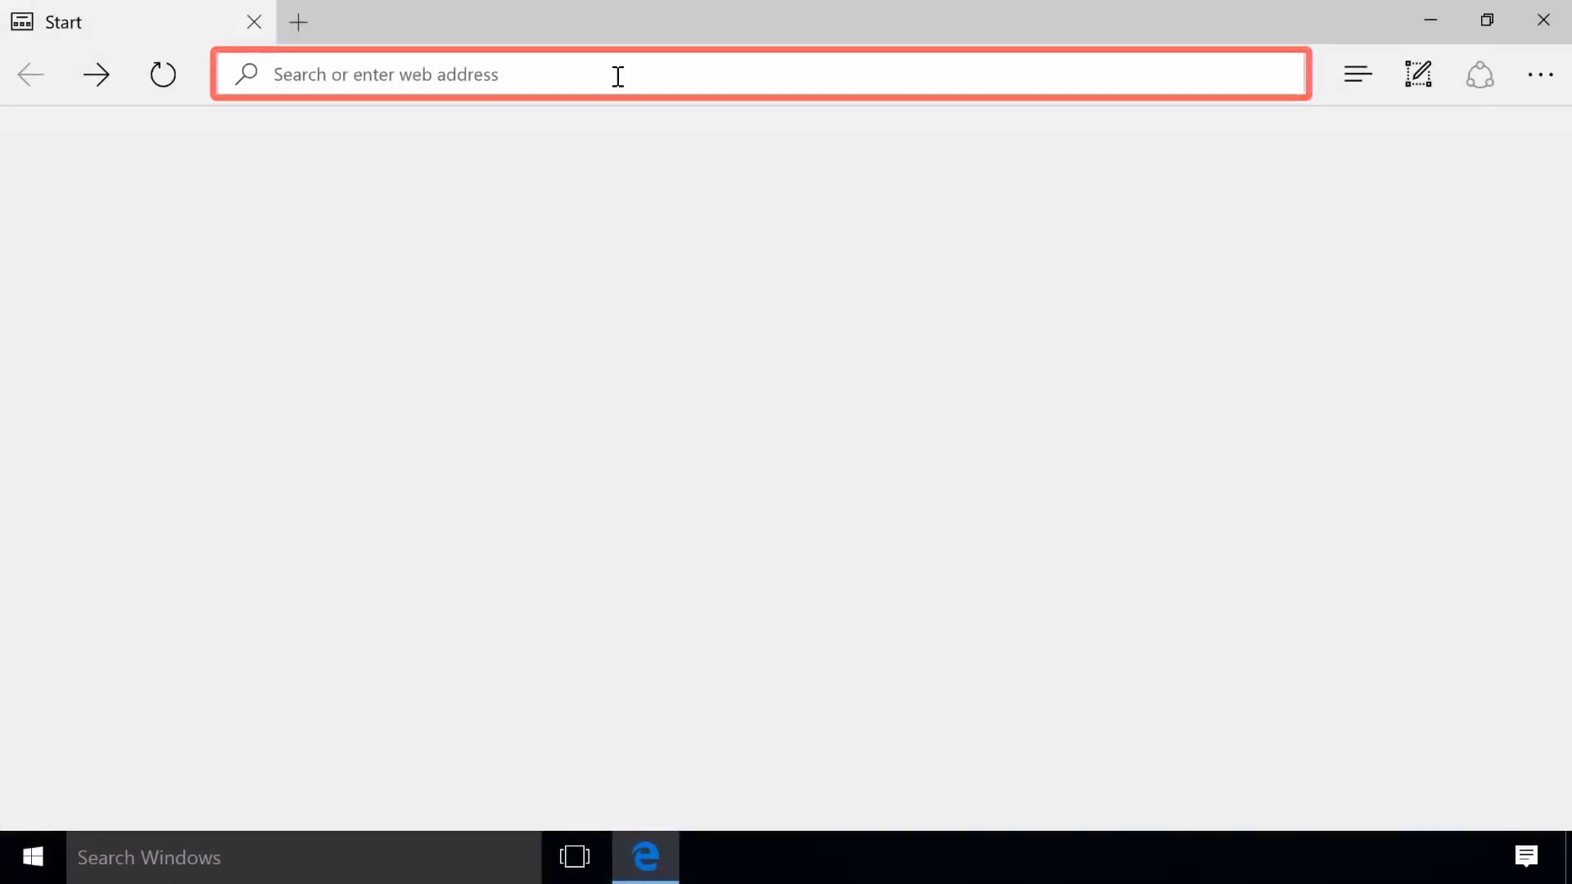
{"action": "type", "text": "123.hp"}
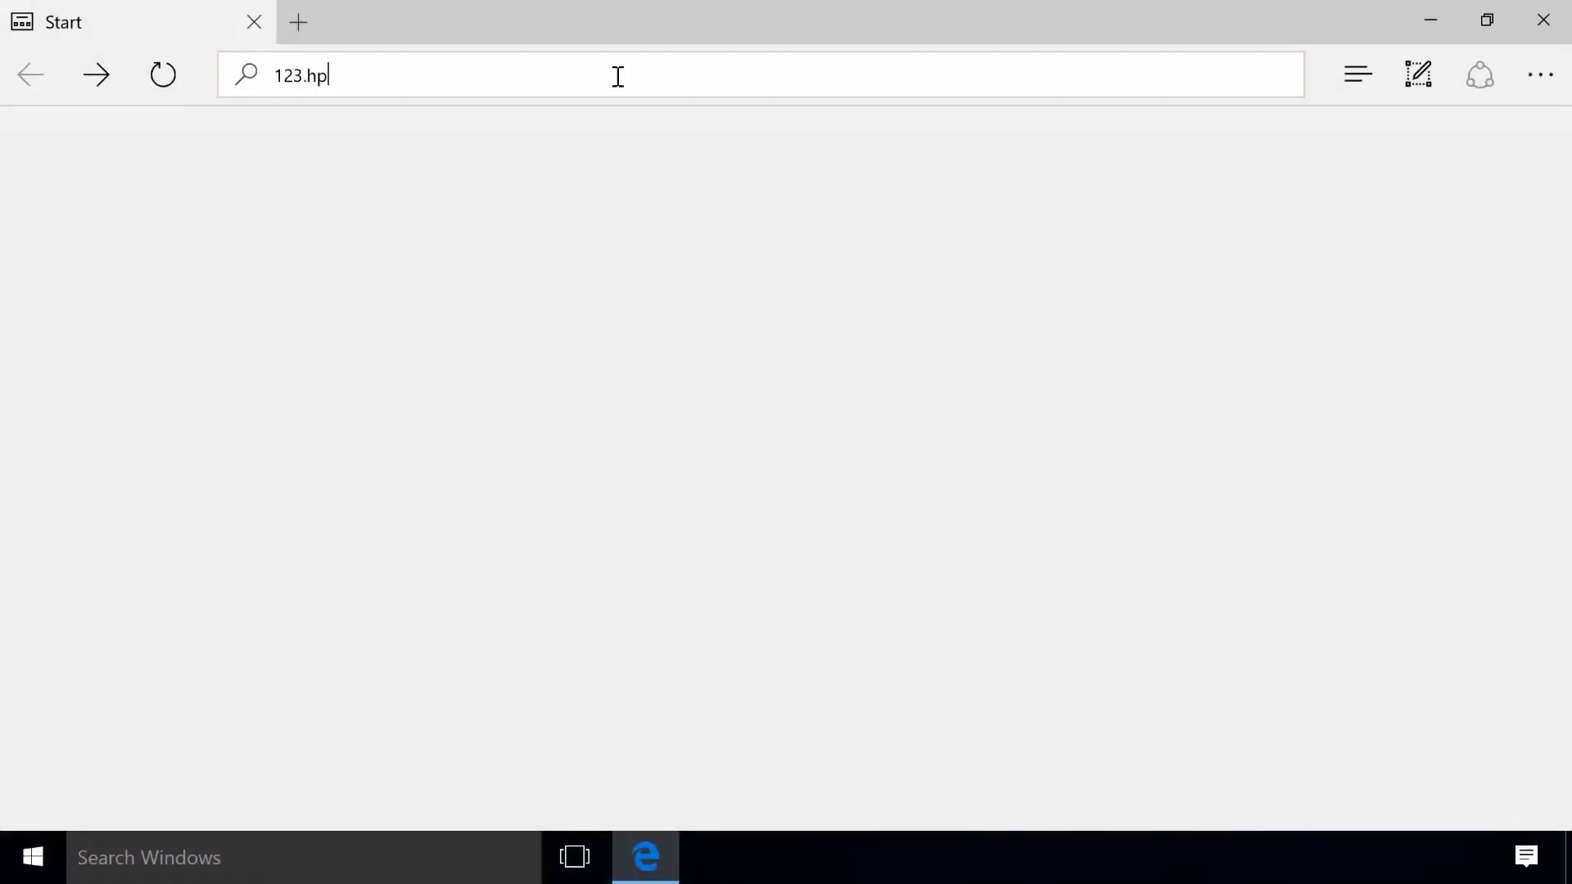
{"action": "type", "text": ".com/laserjet"}
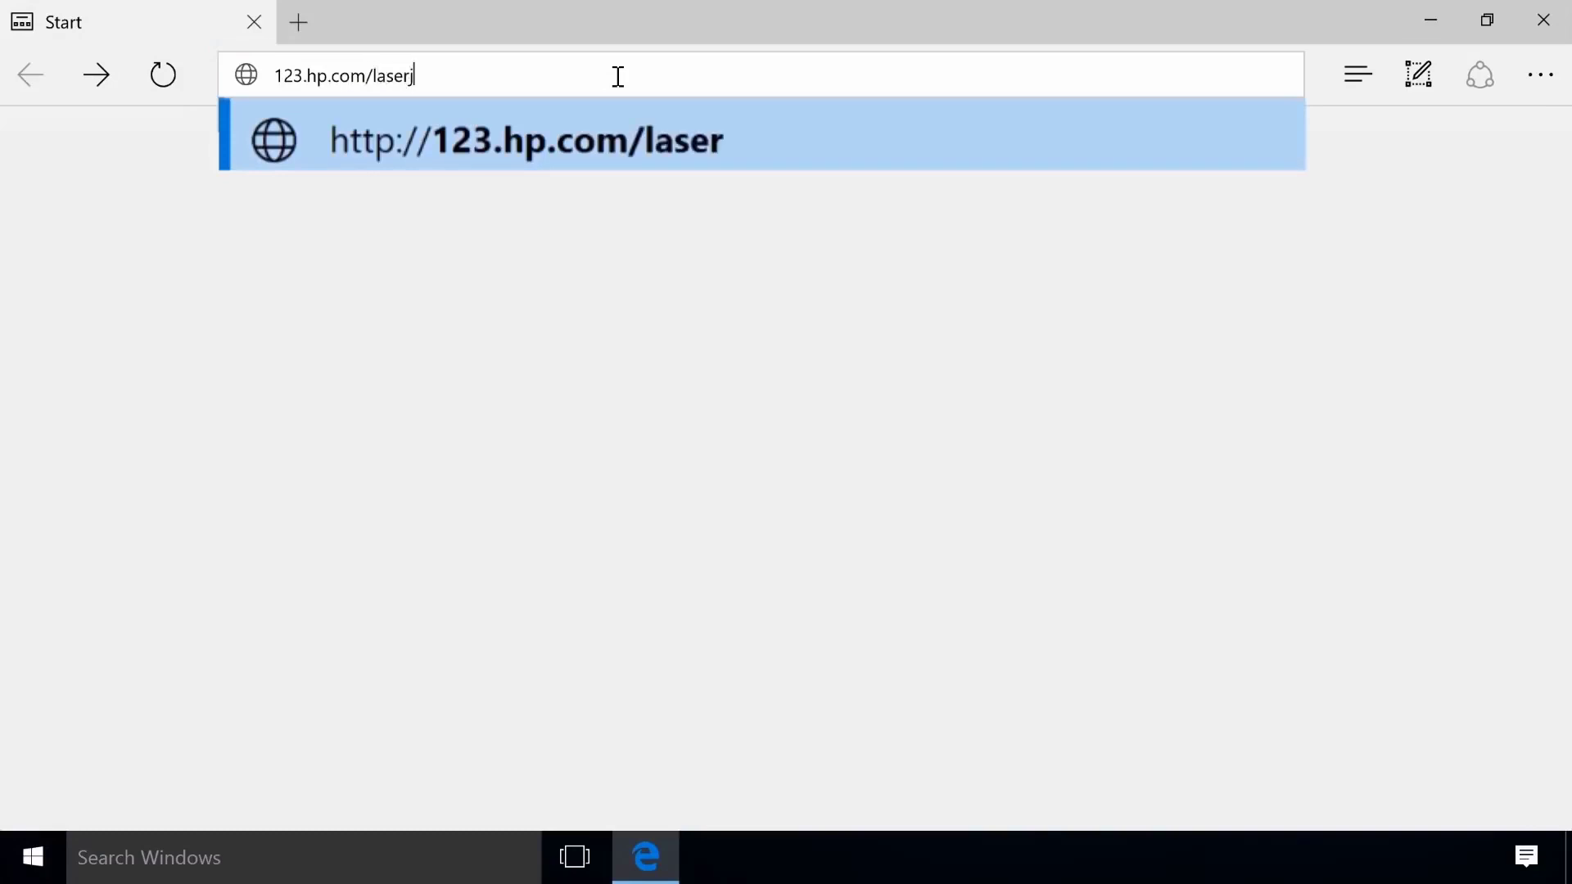
{"action": "left_click", "coordinate": [994, 115]}
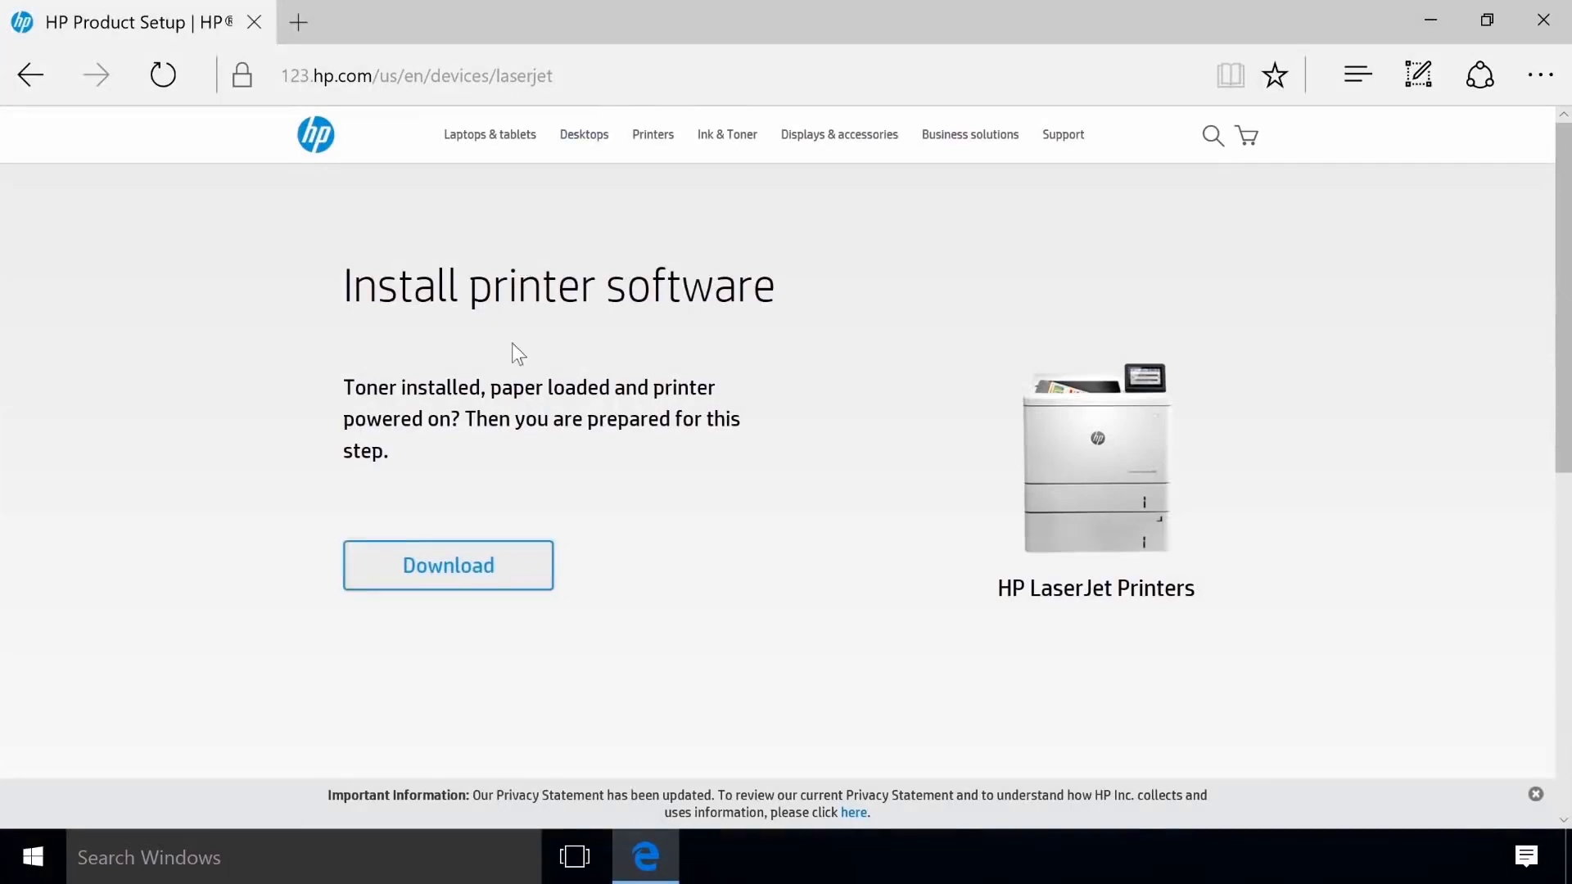
{"action": "left_click", "coordinate": [464, 567]}
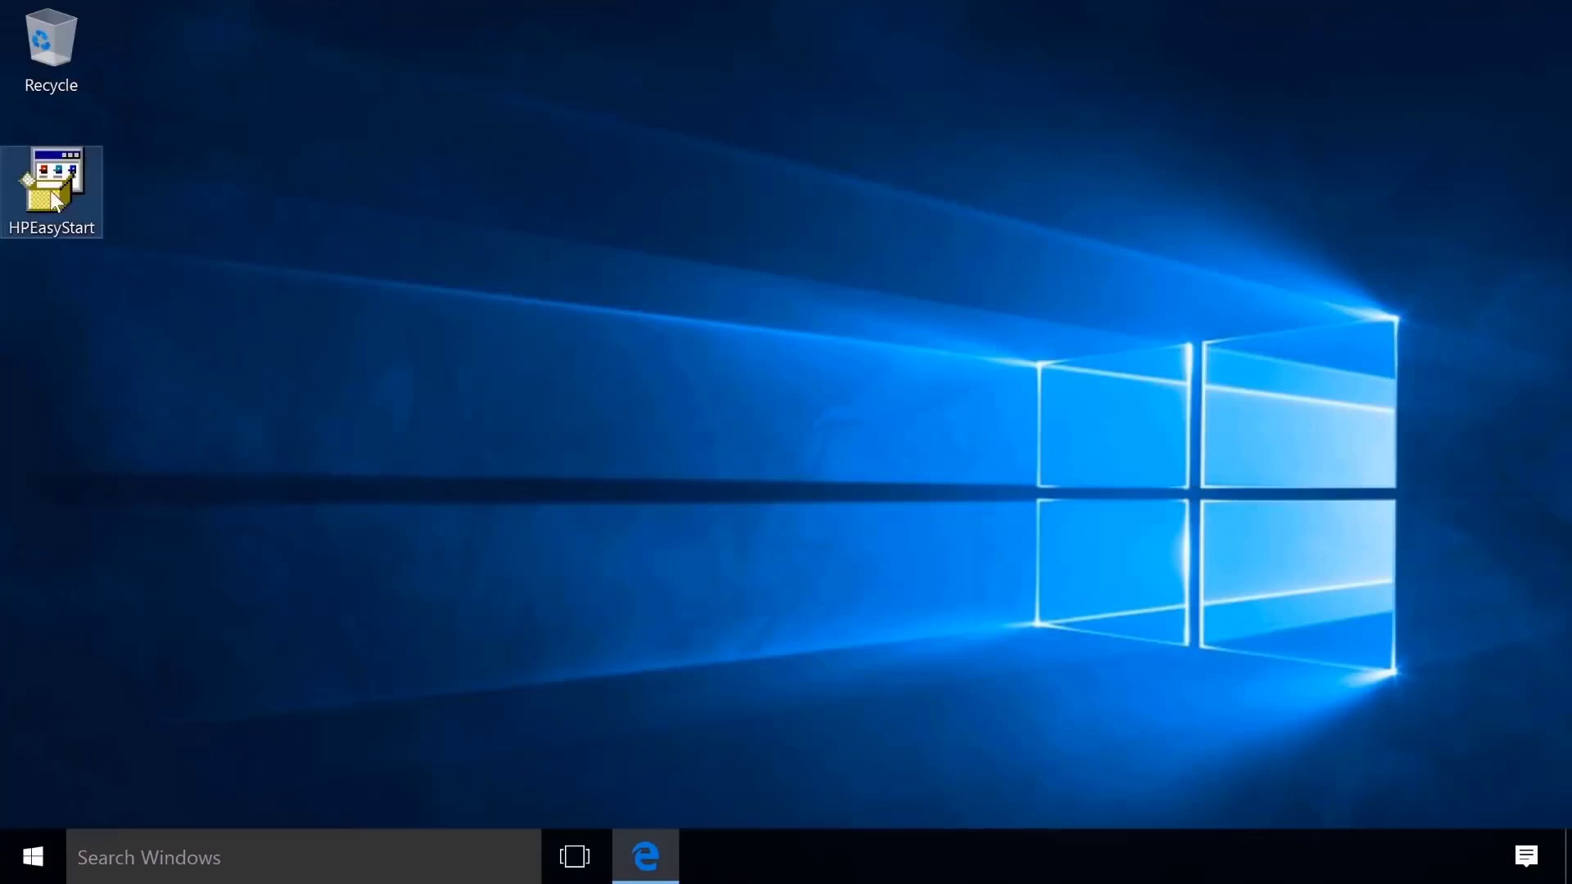
Launch HPEasyStart, accept the agreements and settings, and continue past Printer found to Choose a printer.
{"action": "double_click", "coordinate": [51, 190]}
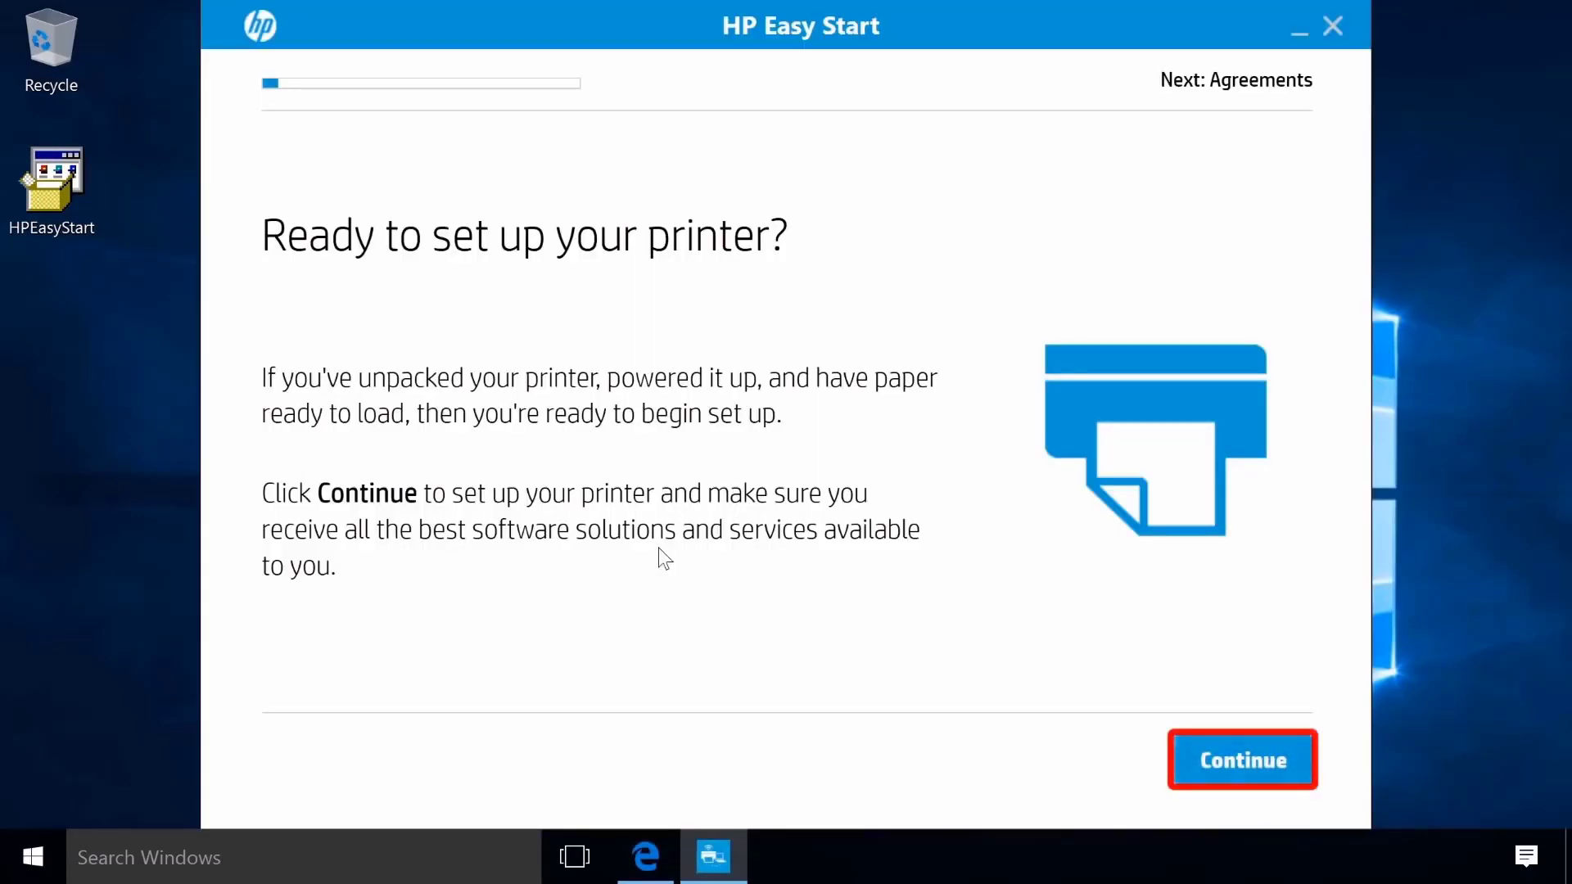
{"action": "left_click", "coordinate": [1258, 765]}
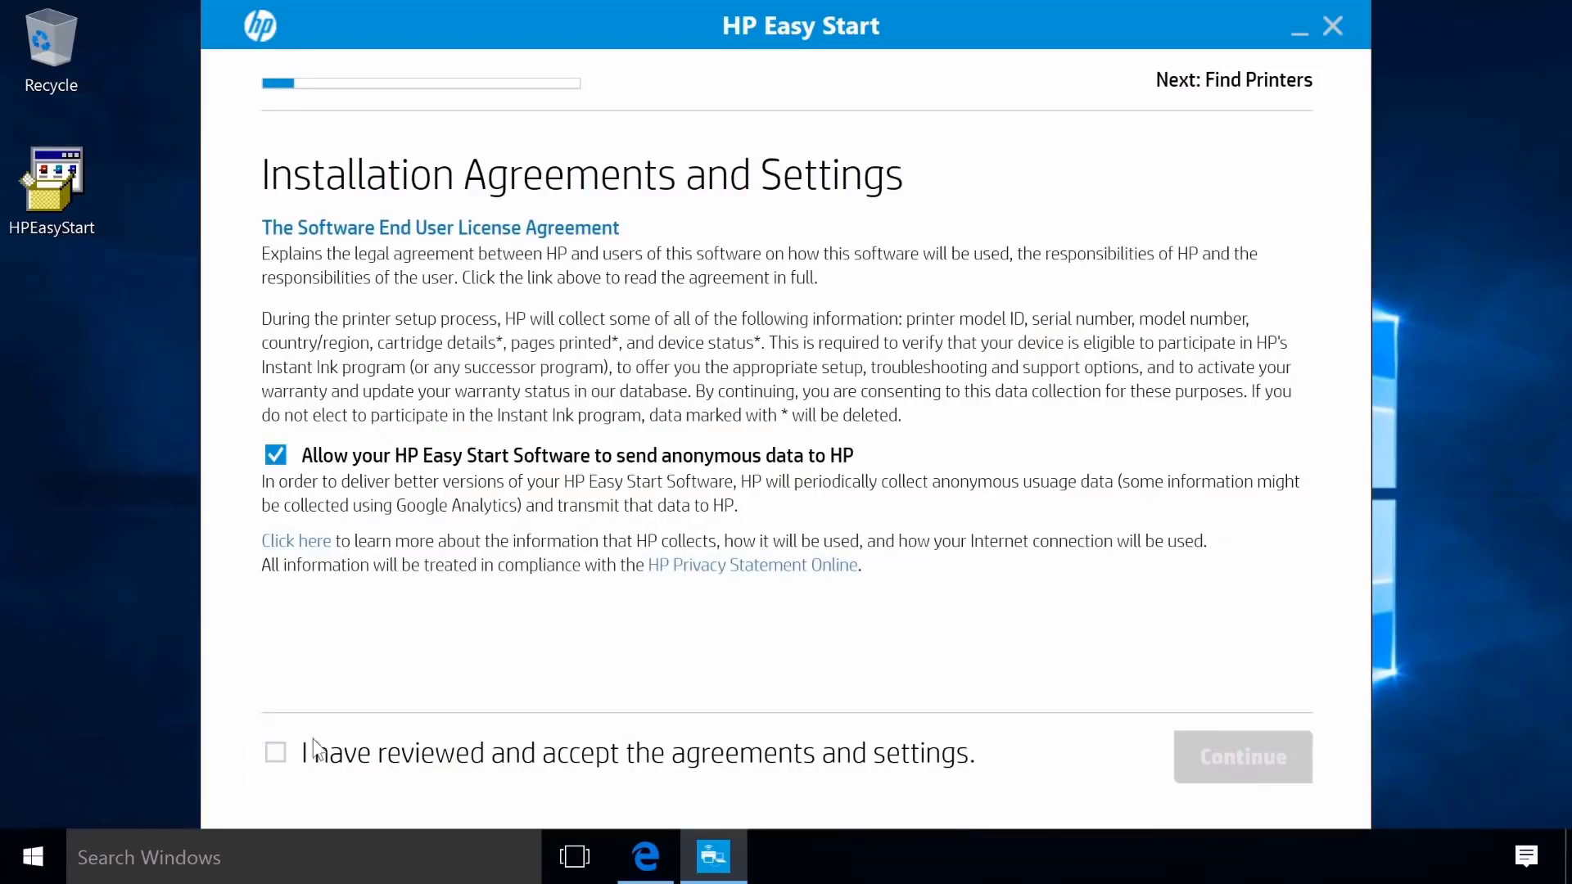
{"action": "left_click", "coordinate": [275, 754]}
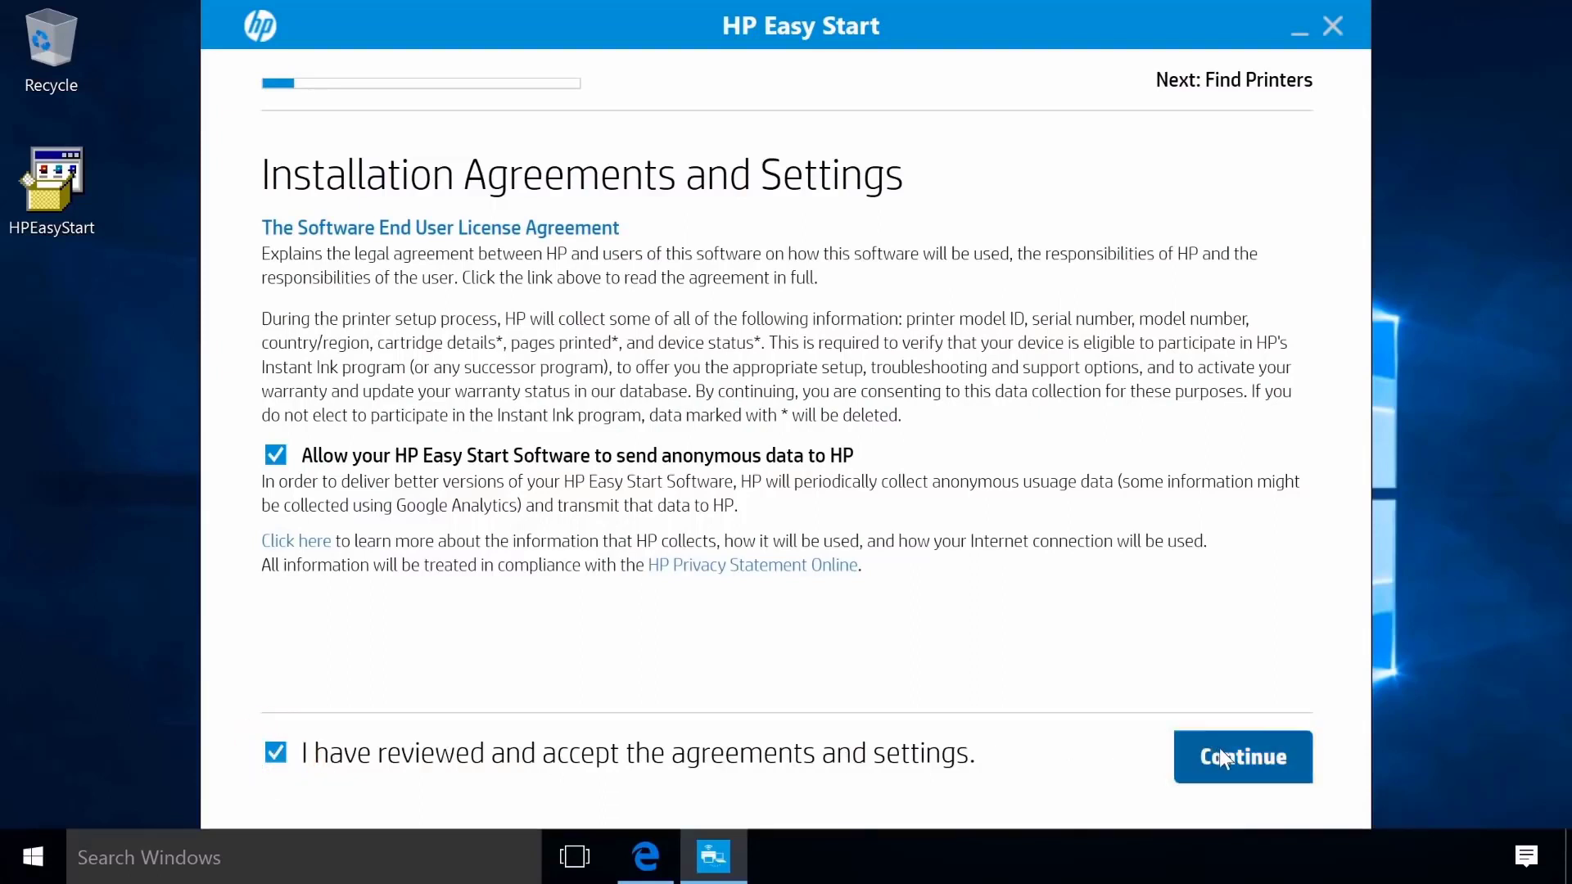
{"action": "left_click", "coordinate": [1267, 756]}
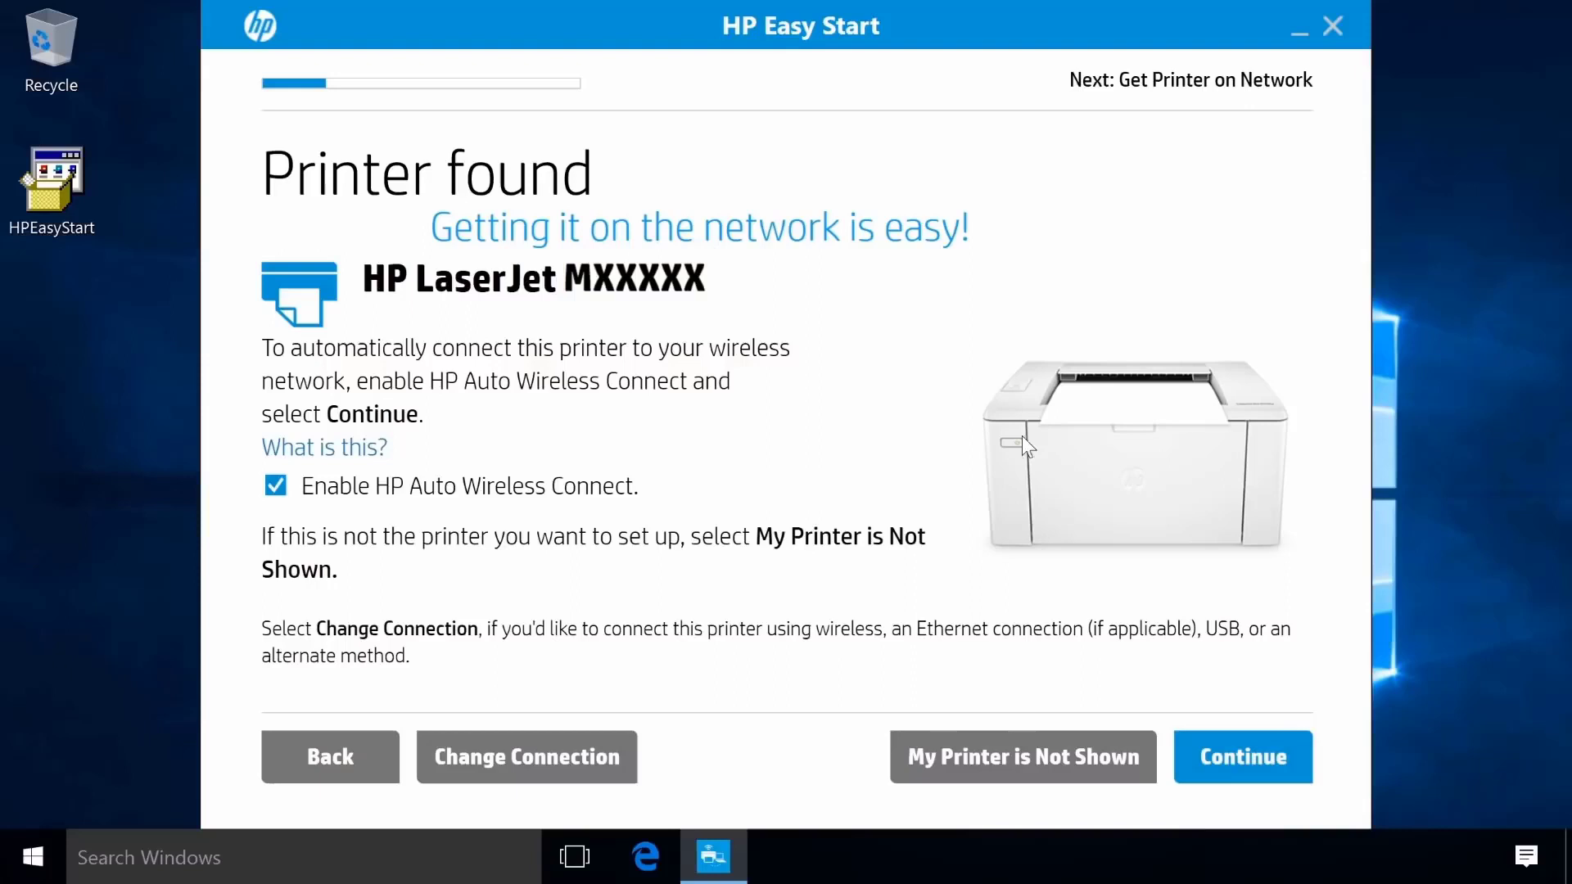
{"action": "left_click", "coordinate": [1238, 753]}
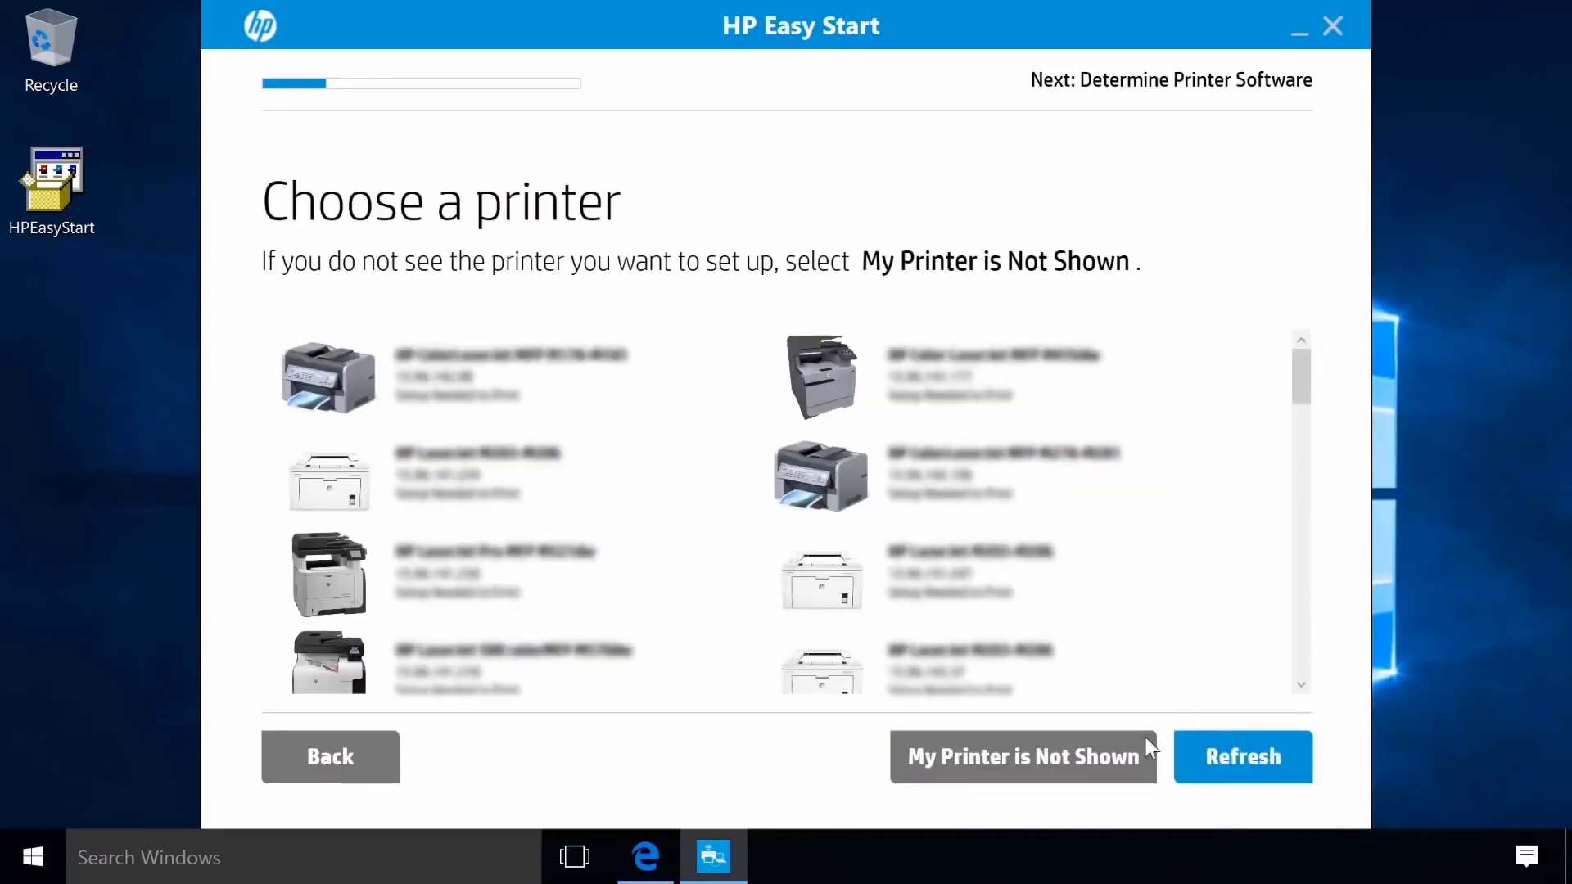
Mark the printer as not shown and choose Wireless network as the connection method.
{"action": "left_click", "coordinate": [1106, 749]}
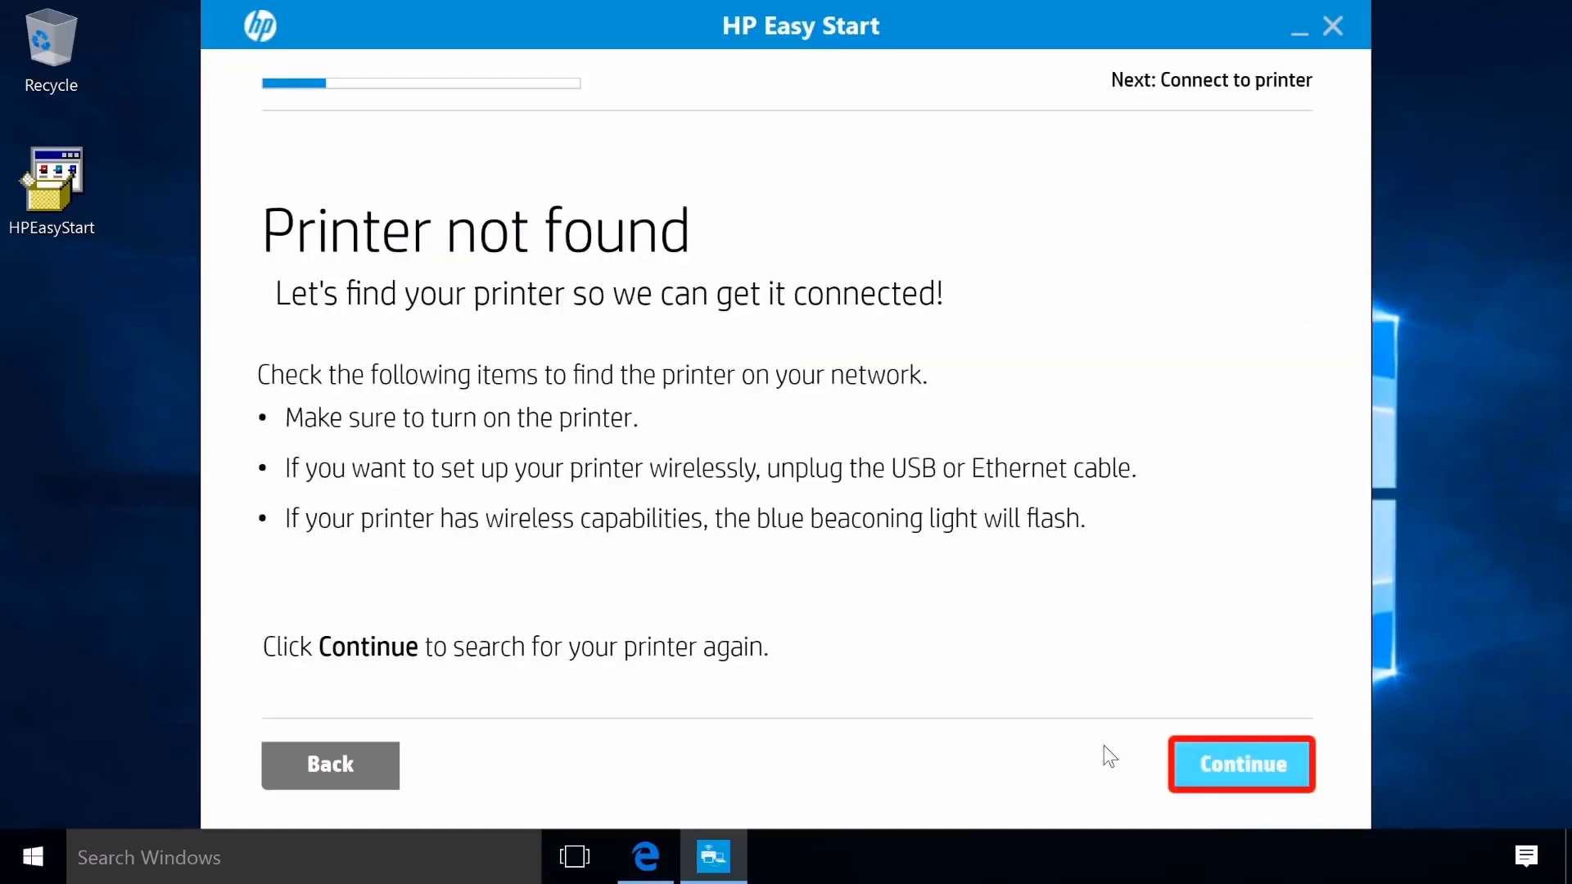
{"action": "left_click", "coordinate": [1241, 760]}
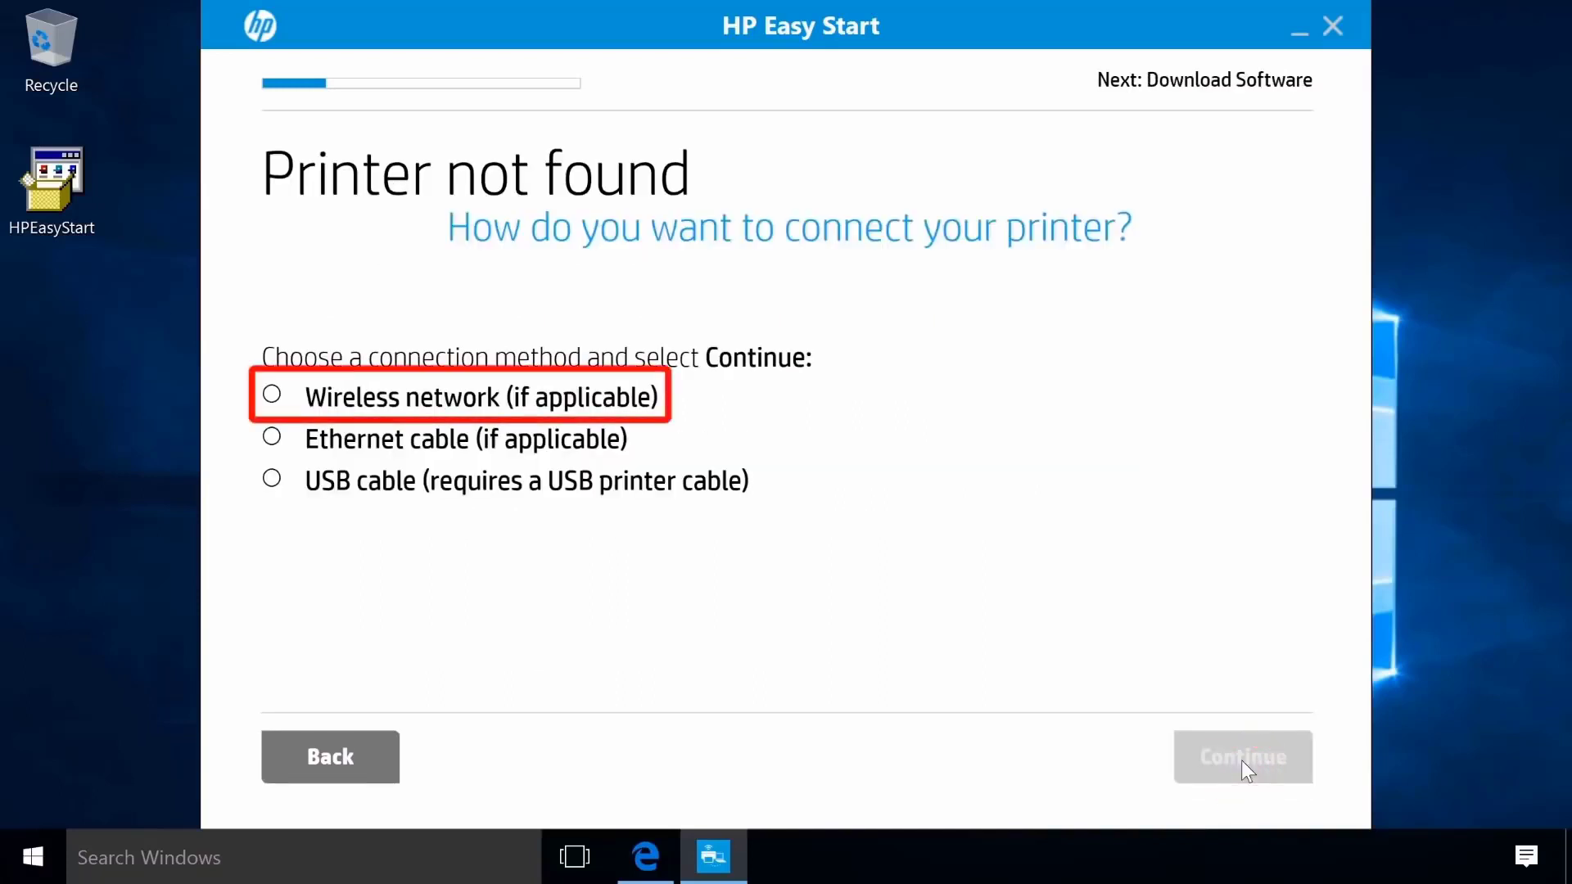
{"action": "left_click", "coordinate": [272, 395]}
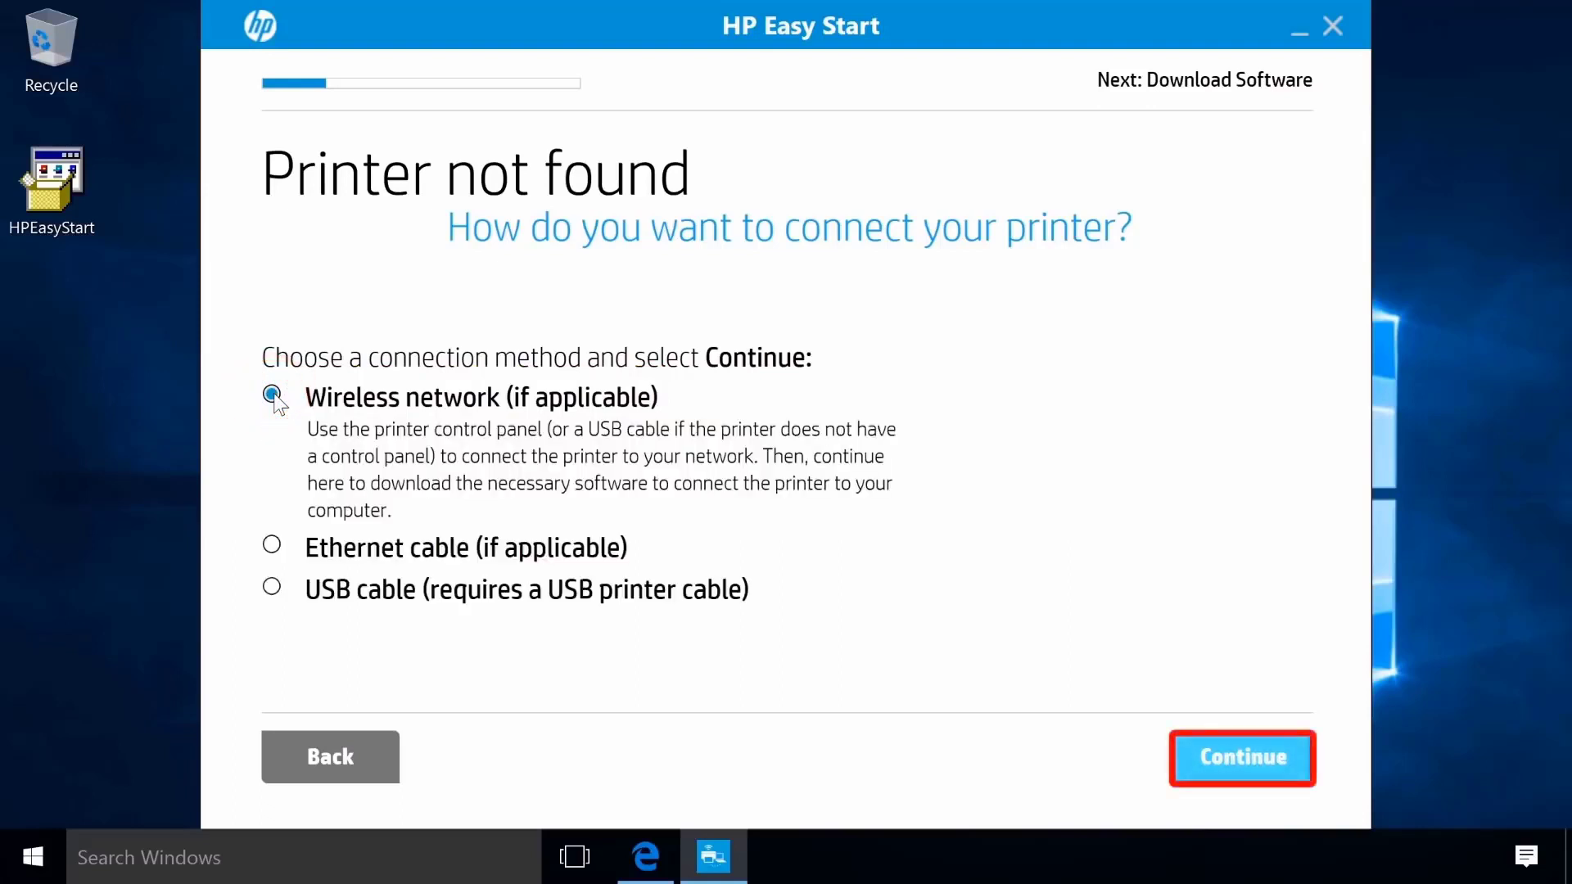
{"action": "left_click", "coordinate": [1254, 755]}
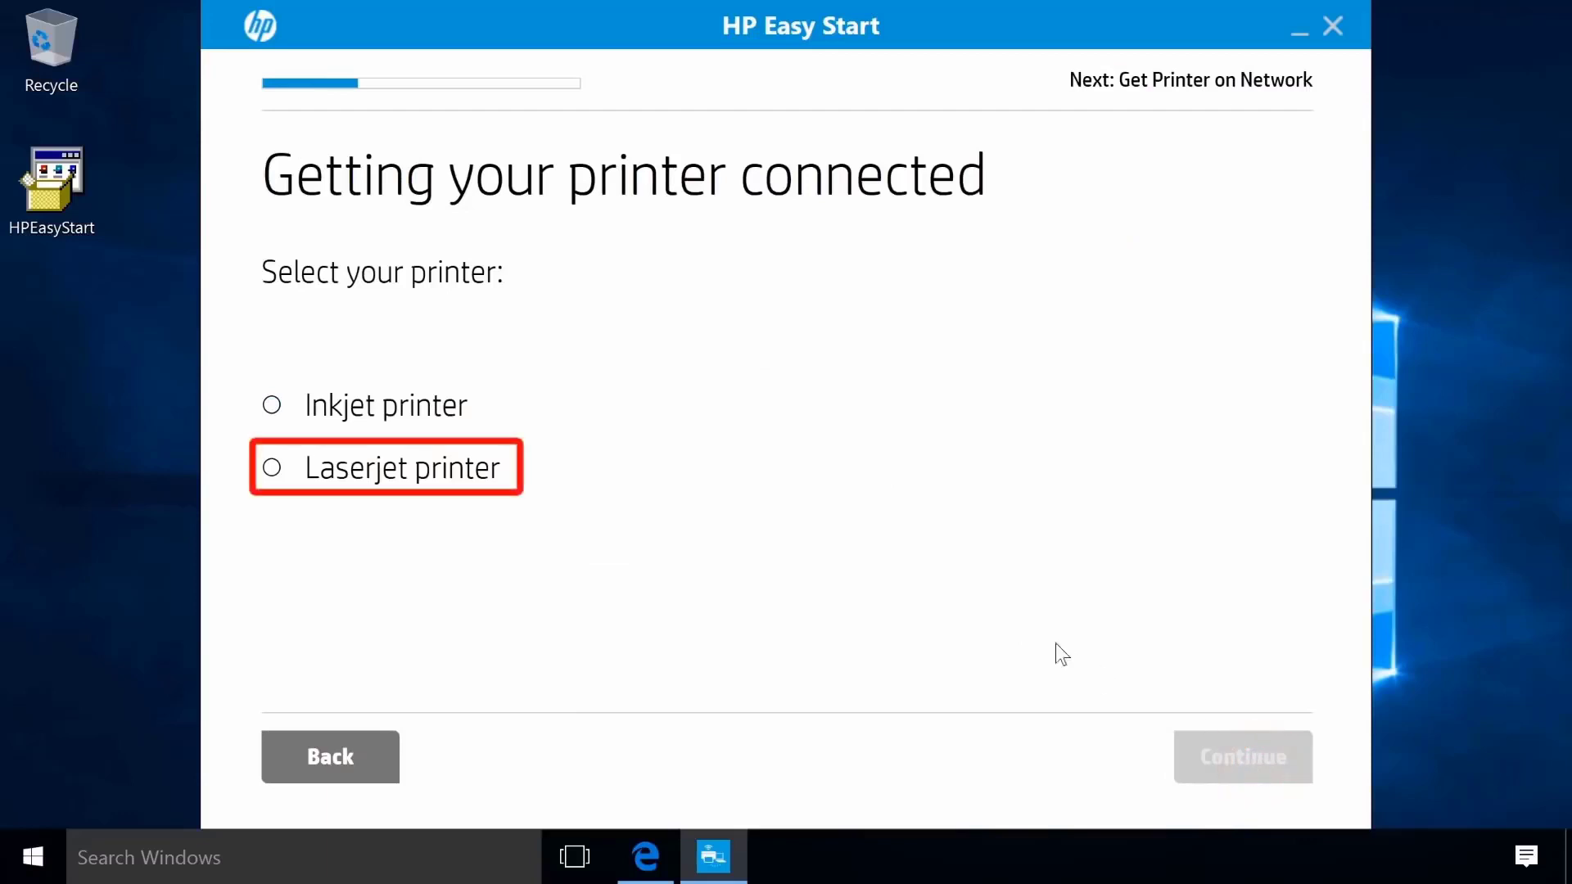
Choose Laserjet printer, then Printer without a touchscreen control panel.
{"action": "left_click", "coordinate": [273, 467]}
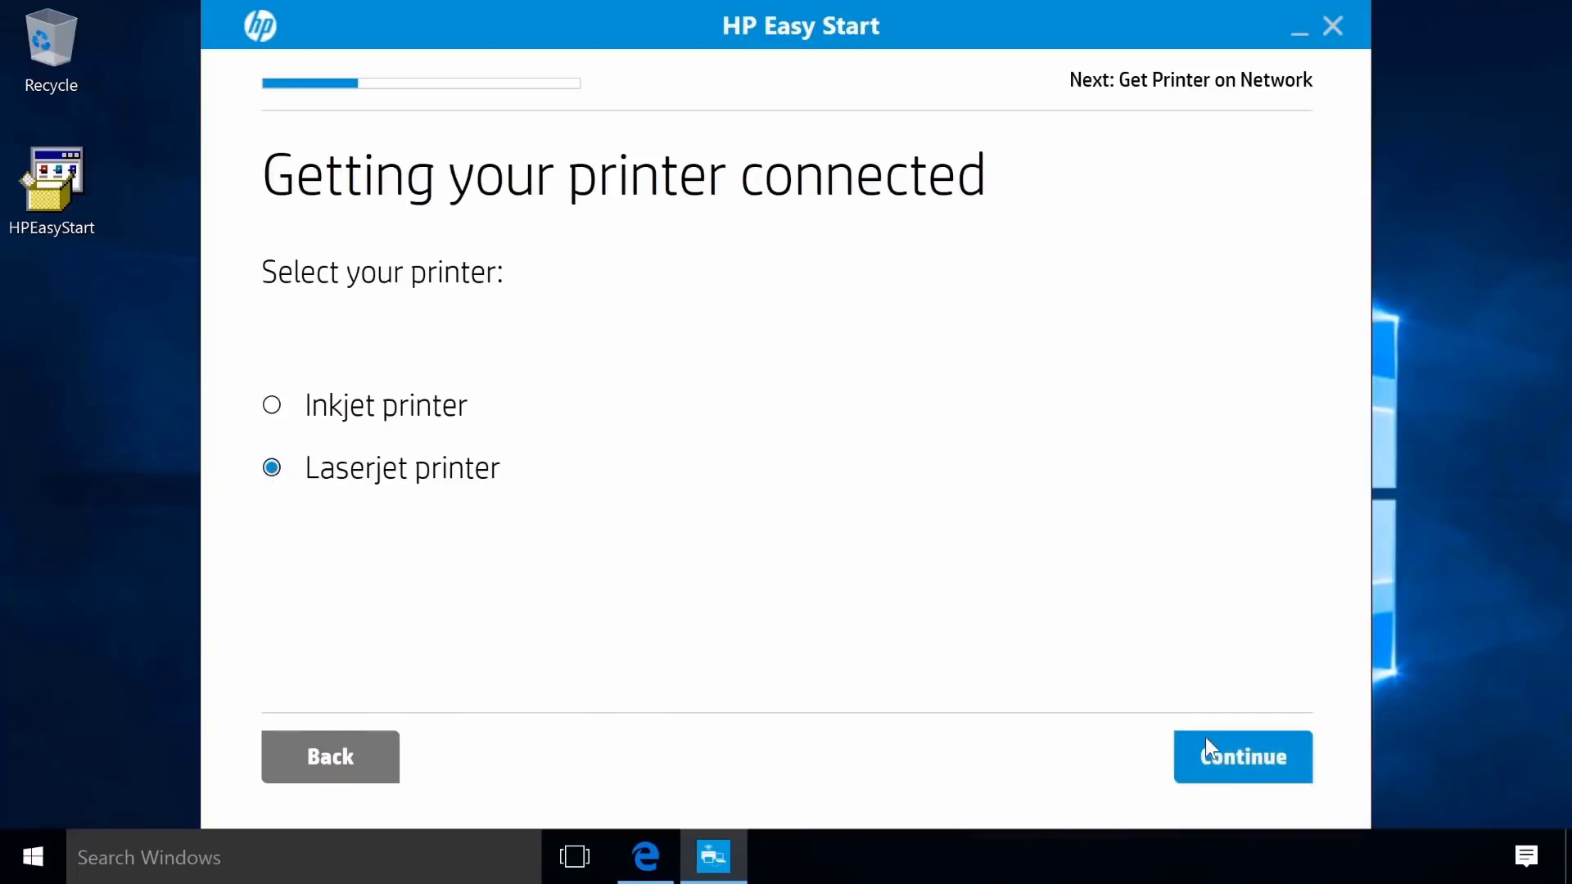
{"action": "left_click", "coordinate": [1229, 758]}
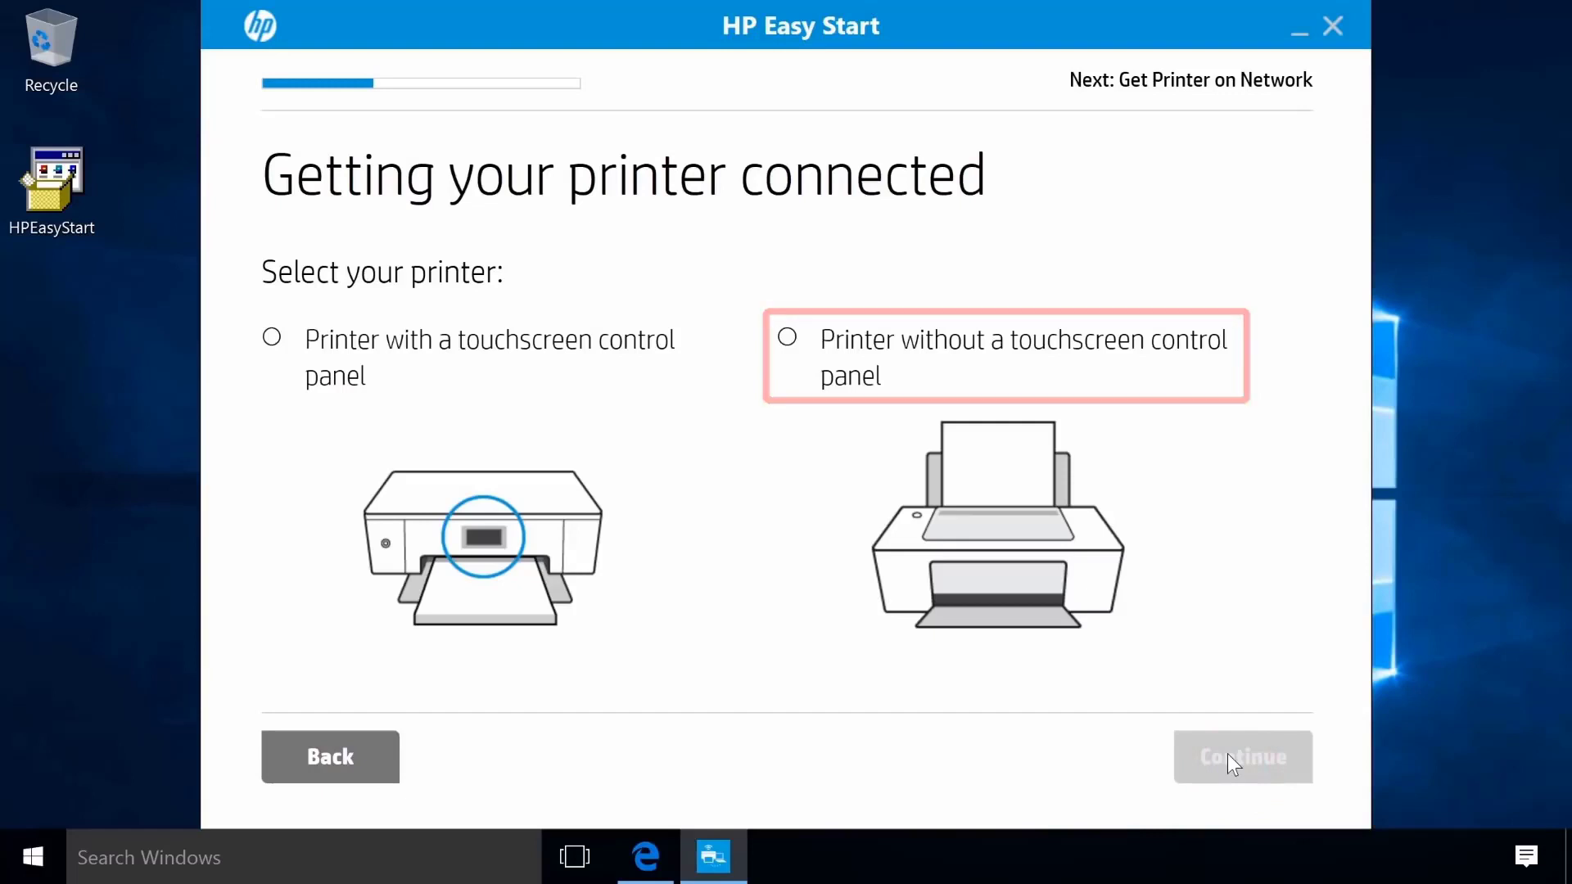
{"action": "left_click", "coordinate": [788, 338]}
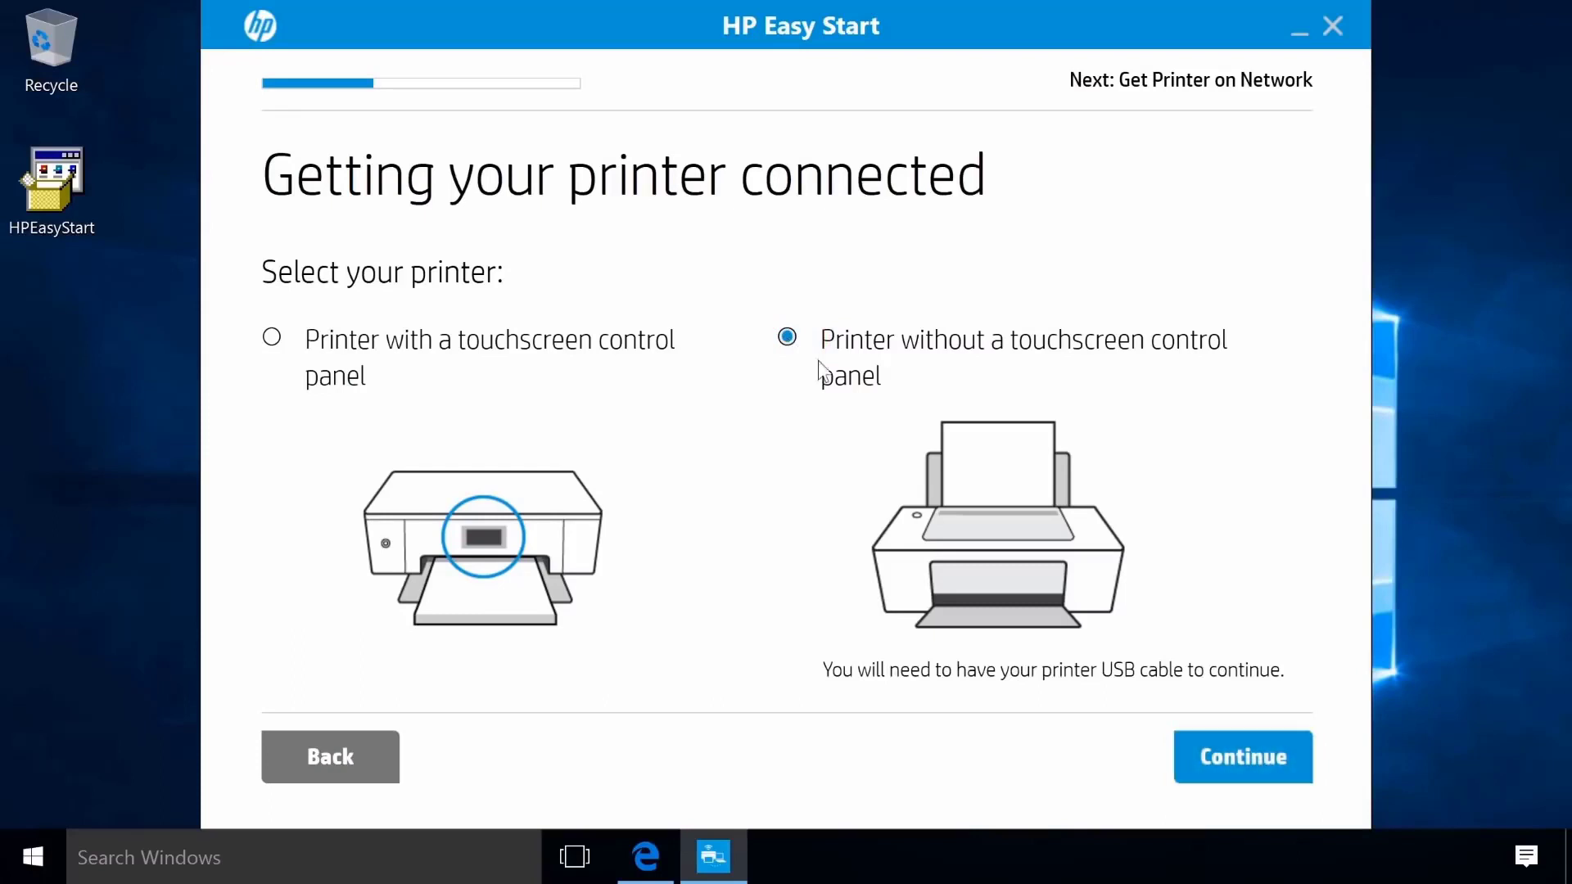
{"action": "left_click", "coordinate": [1229, 758]}
Save the detected SSID and WPA2_PSK wireless settings to the printer and confirm Printer found.
{"action": "left_click", "coordinate": [1228, 754]}
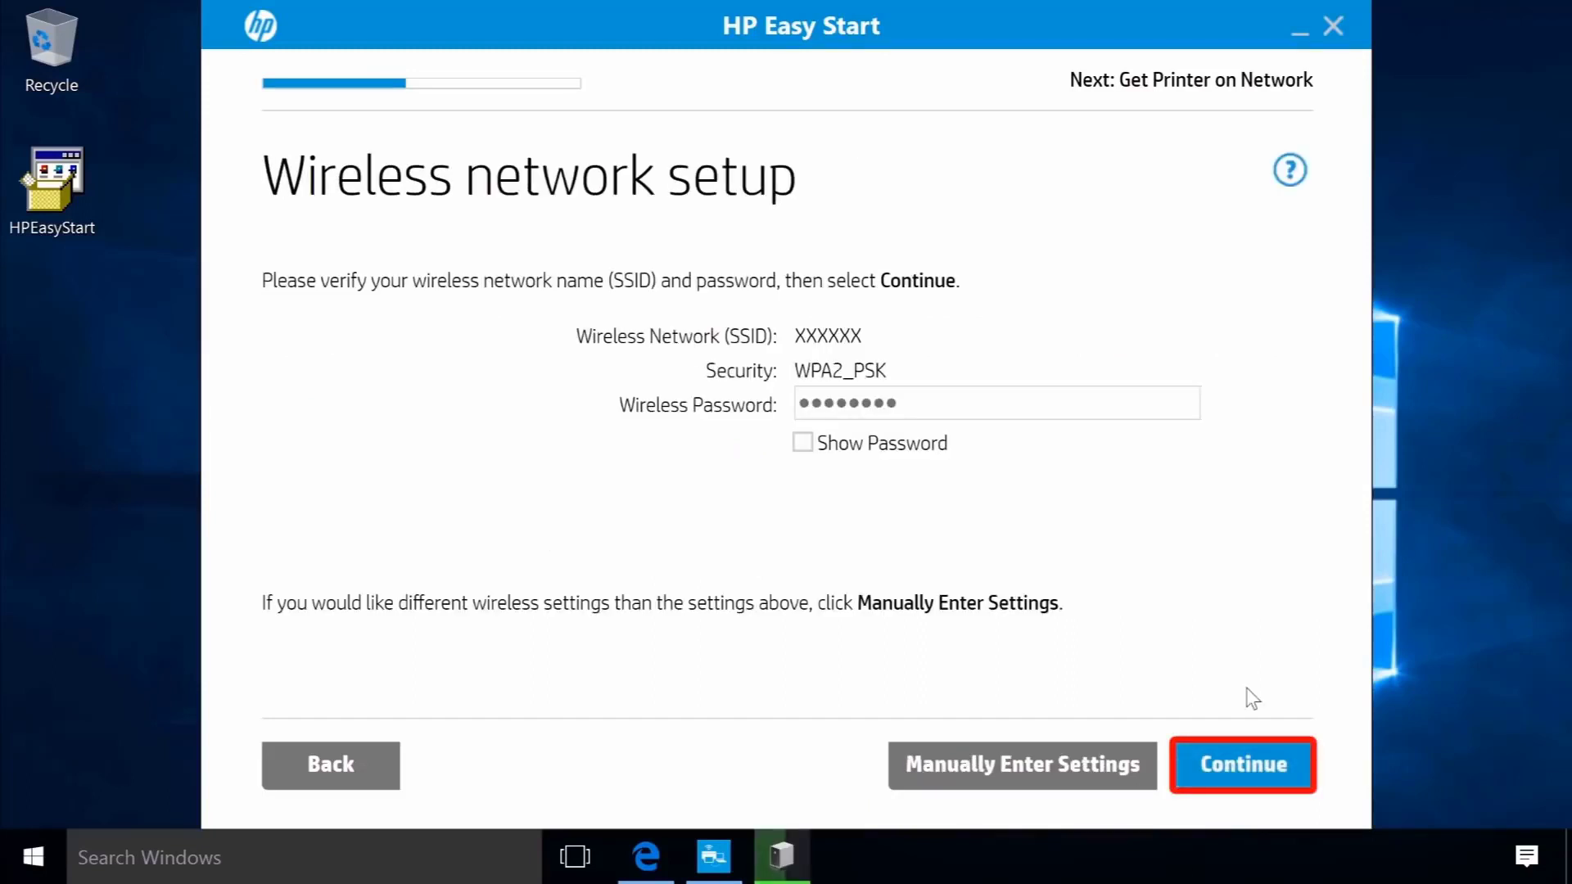
{"action": "left_click", "coordinate": [1260, 769]}
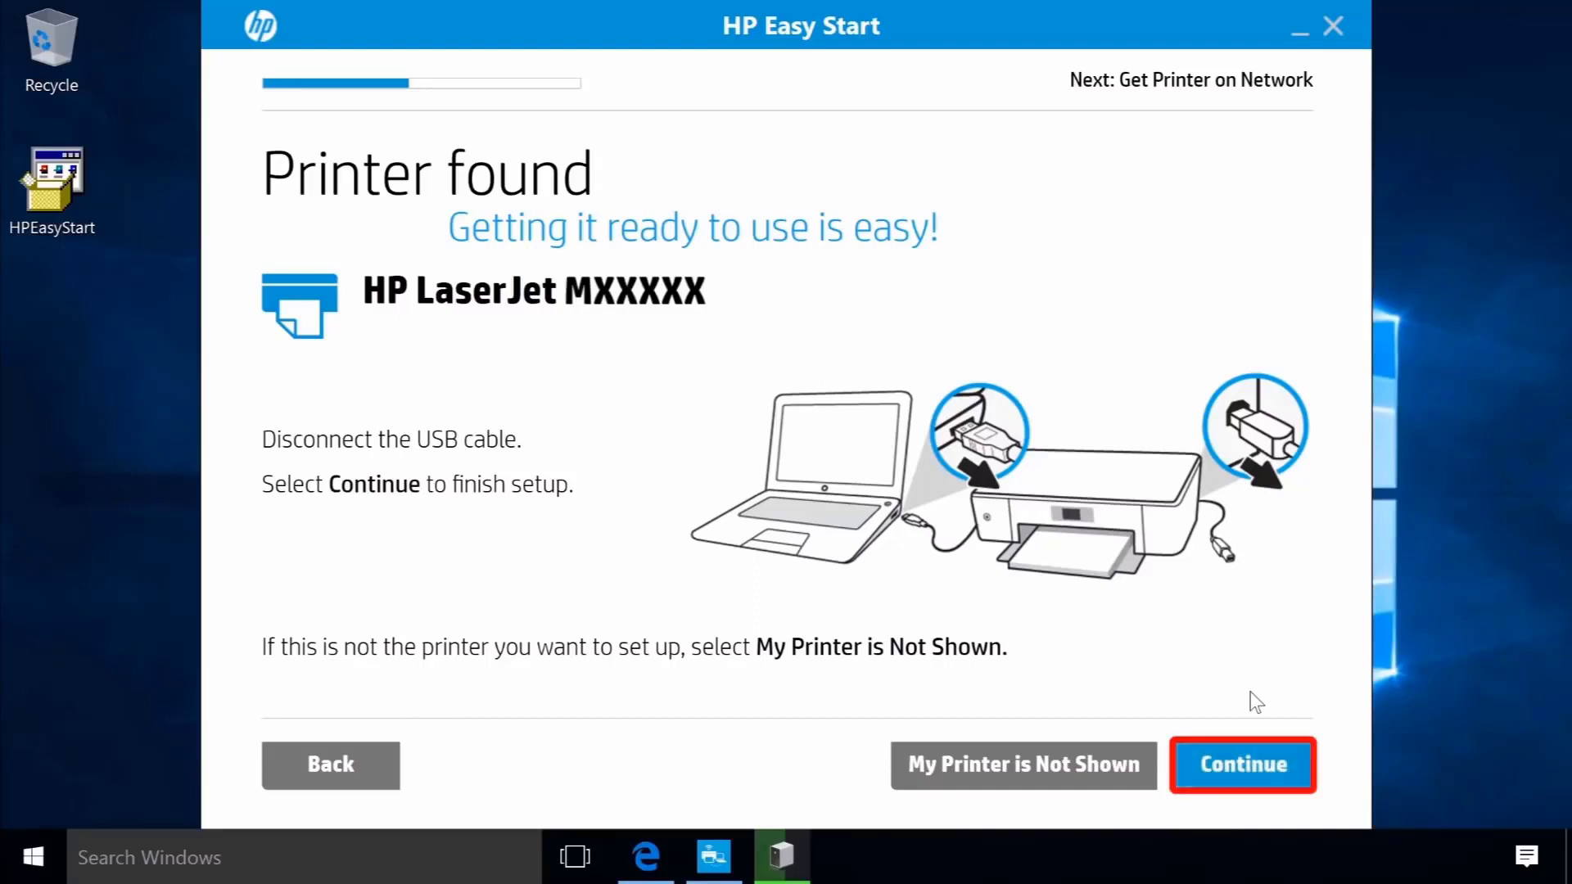
{"action": "left_click", "coordinate": [1244, 770]}
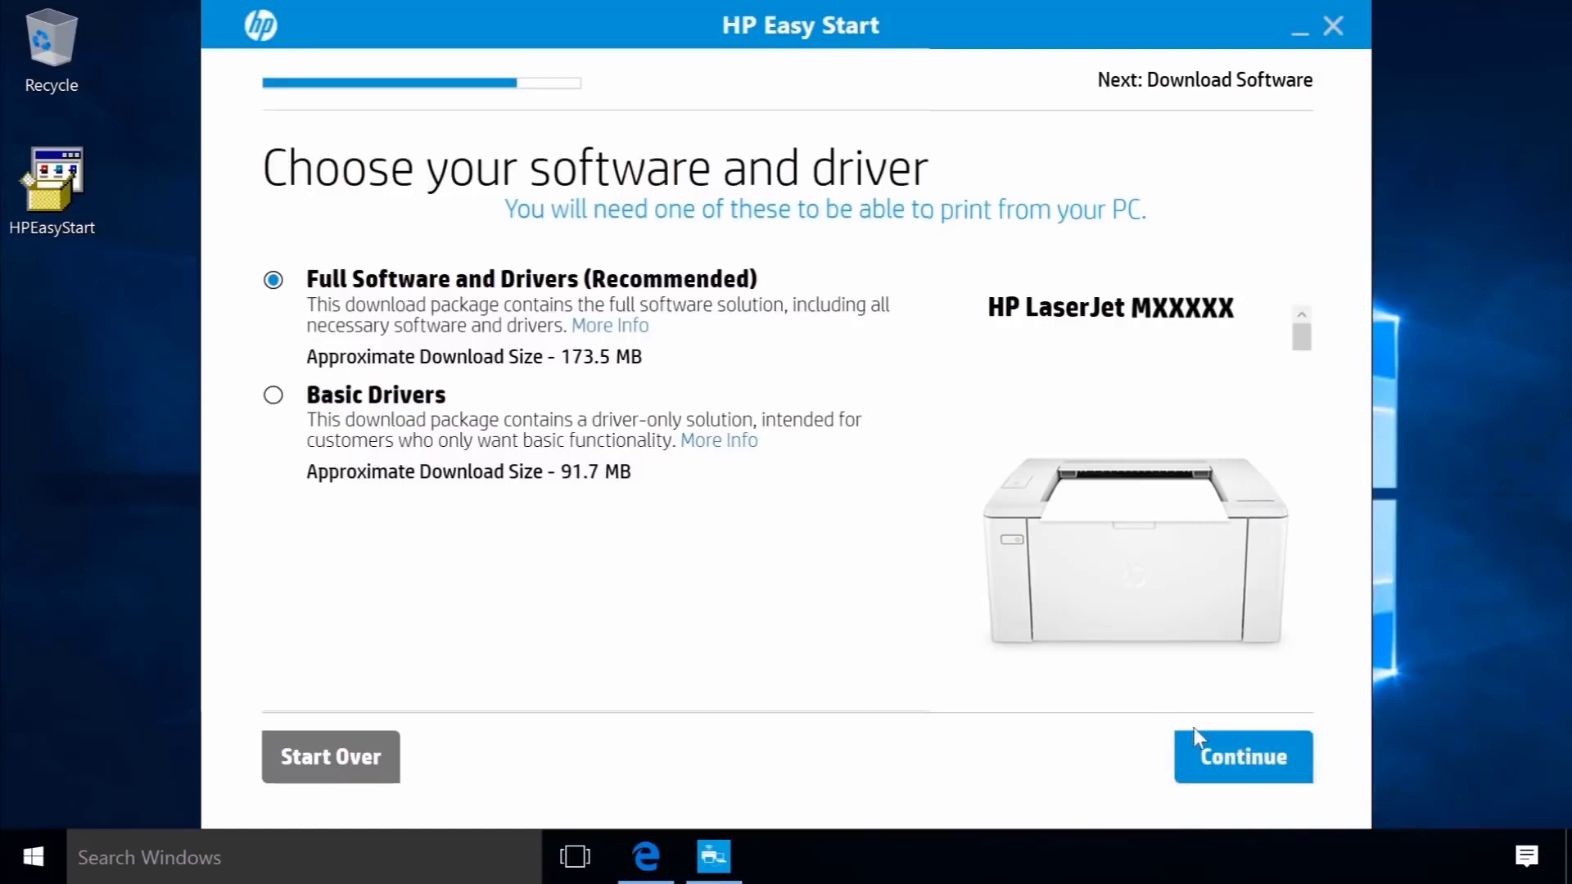
Install Full Software and Drivers (173.5 MB) by IP address, past the Wi-Fi Direct Printing page.
{"action": "left_click", "coordinate": [1241, 756]}
{"action": "left_click", "coordinate": [1242, 757]}
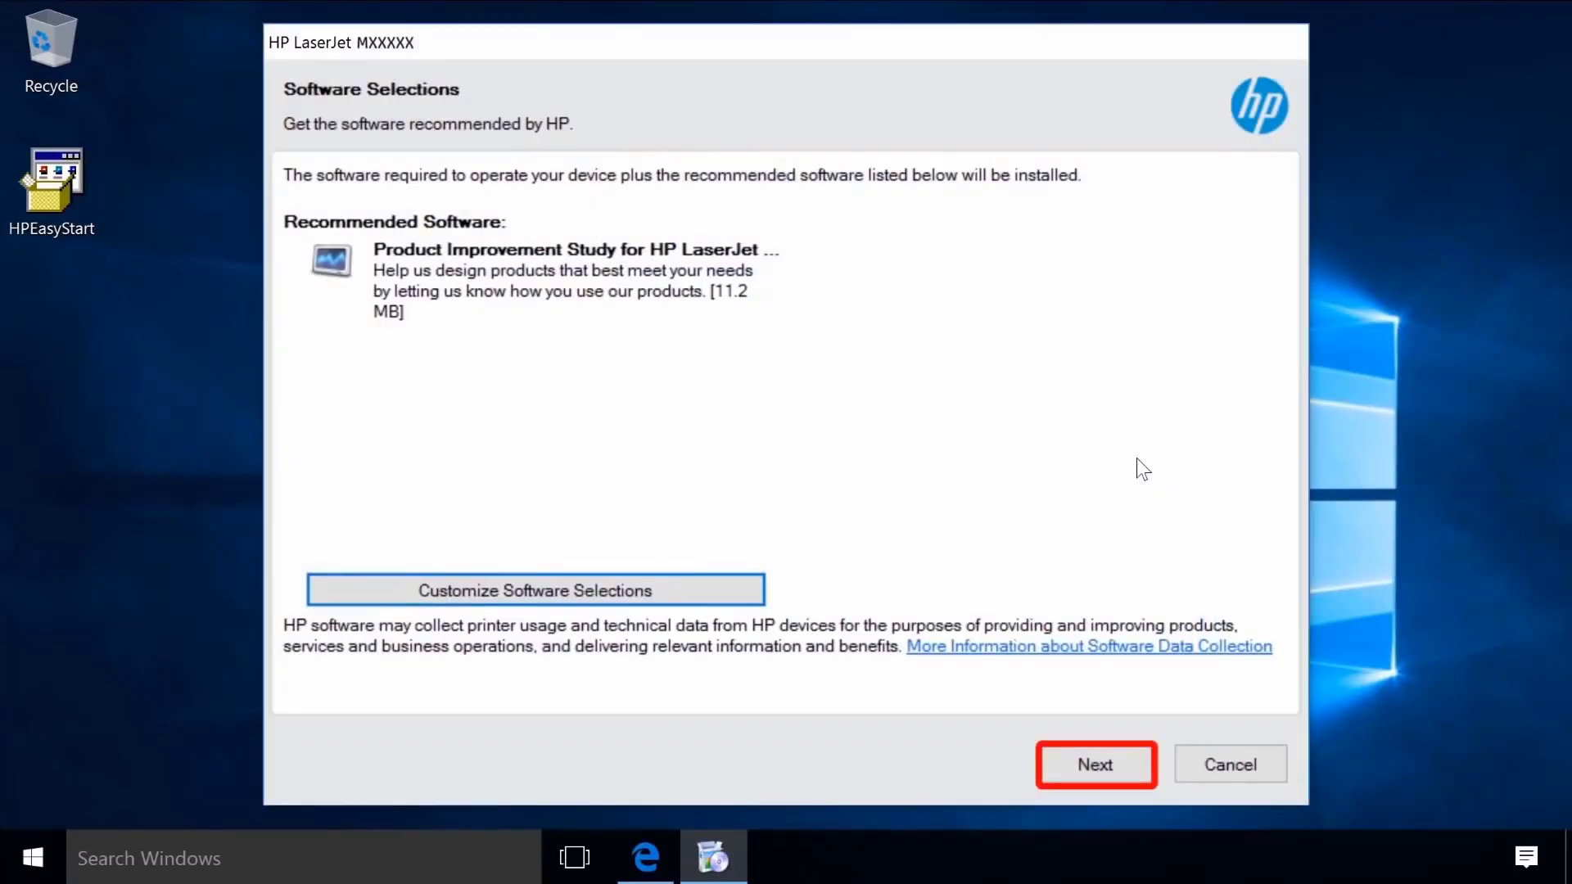
{"action": "left_click", "coordinate": [1092, 767]}
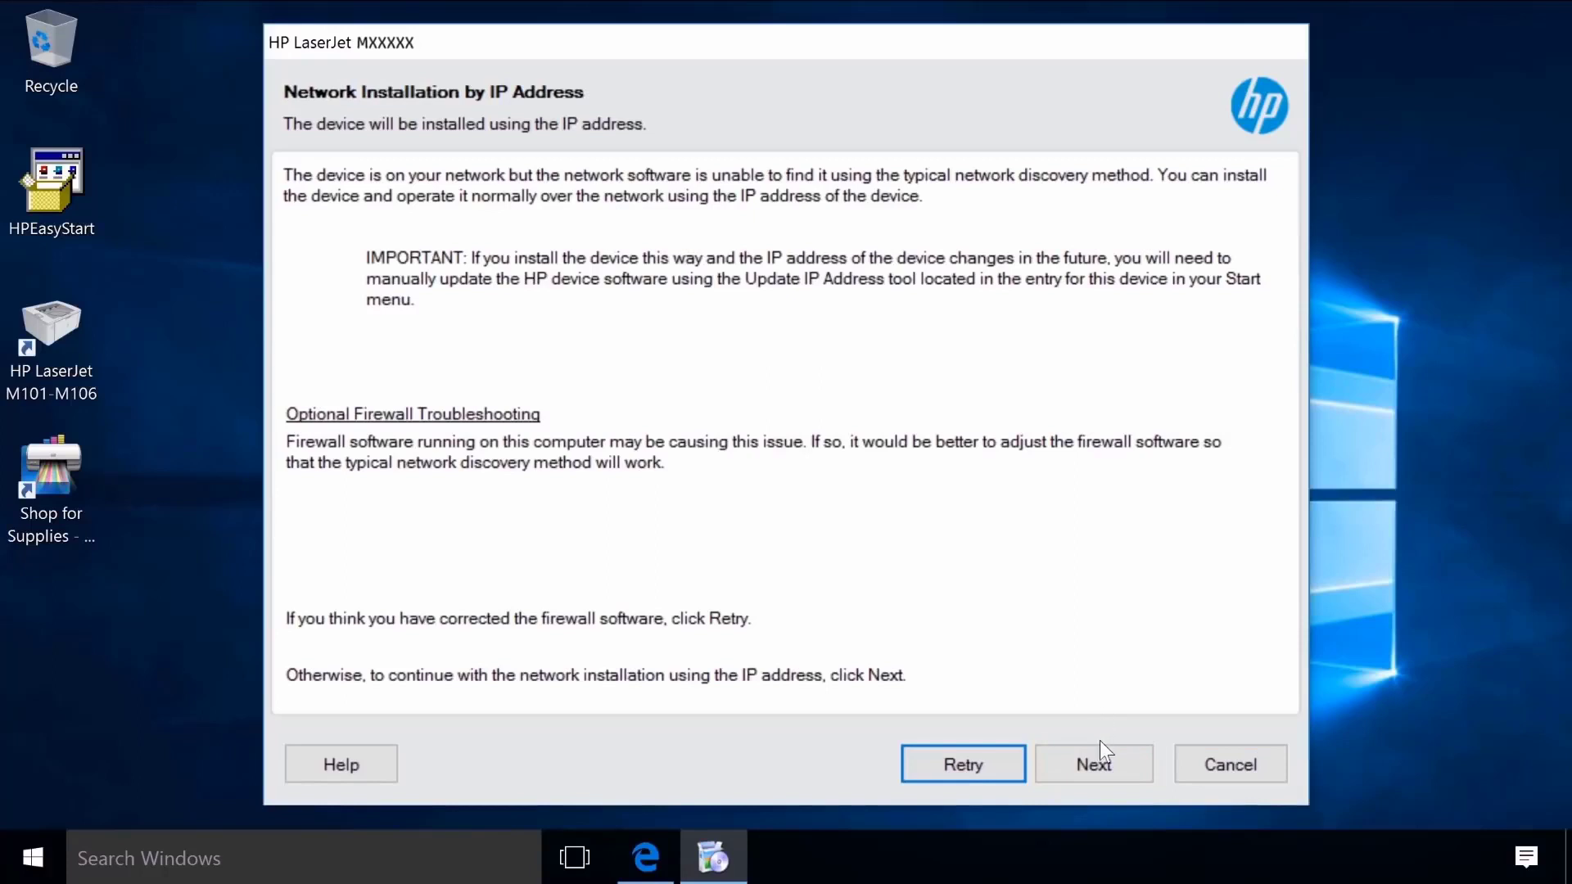
{"action": "left_click", "coordinate": [1104, 759]}
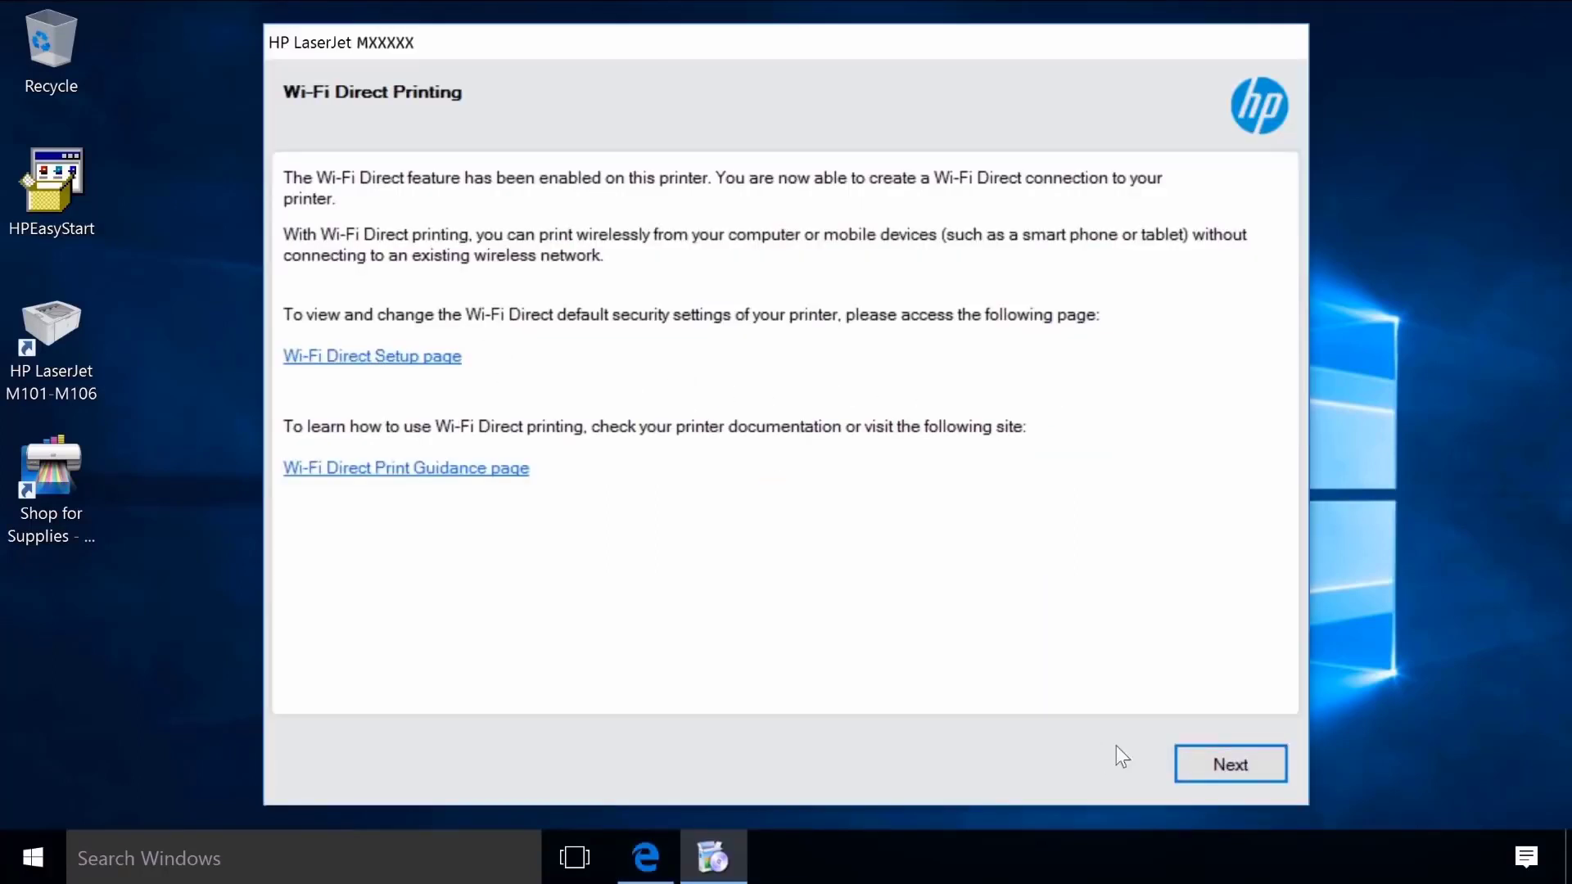
{"action": "left_click", "coordinate": [1234, 763]}
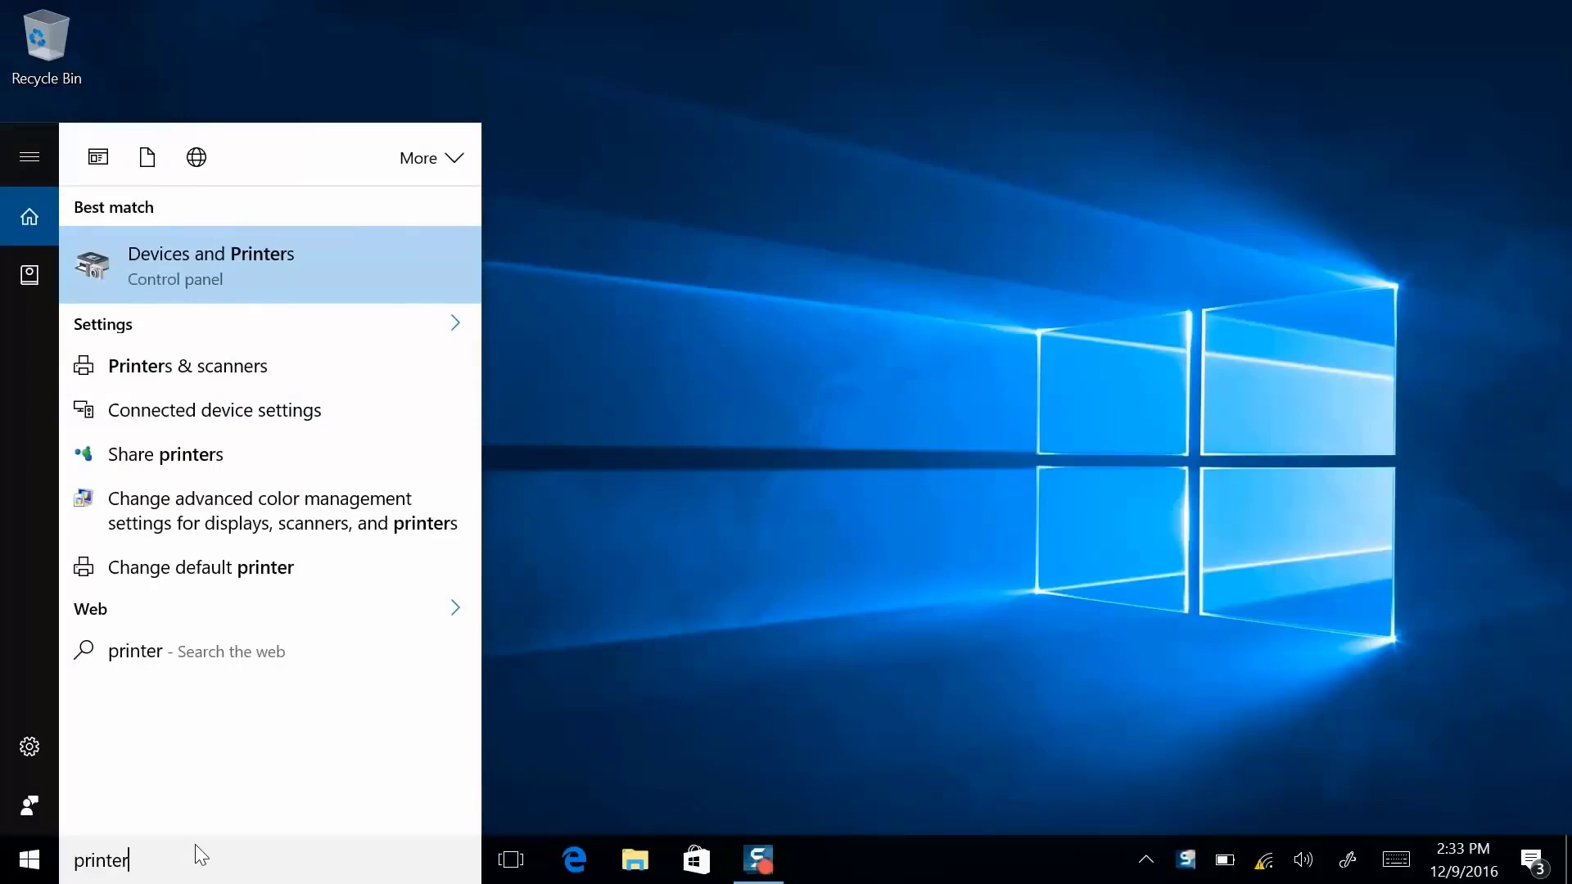
From Devices and Printers, add the DIRECT-b4-HP M377 LaserJet printer.
{"action": "left_click", "coordinate": [253, 255]}
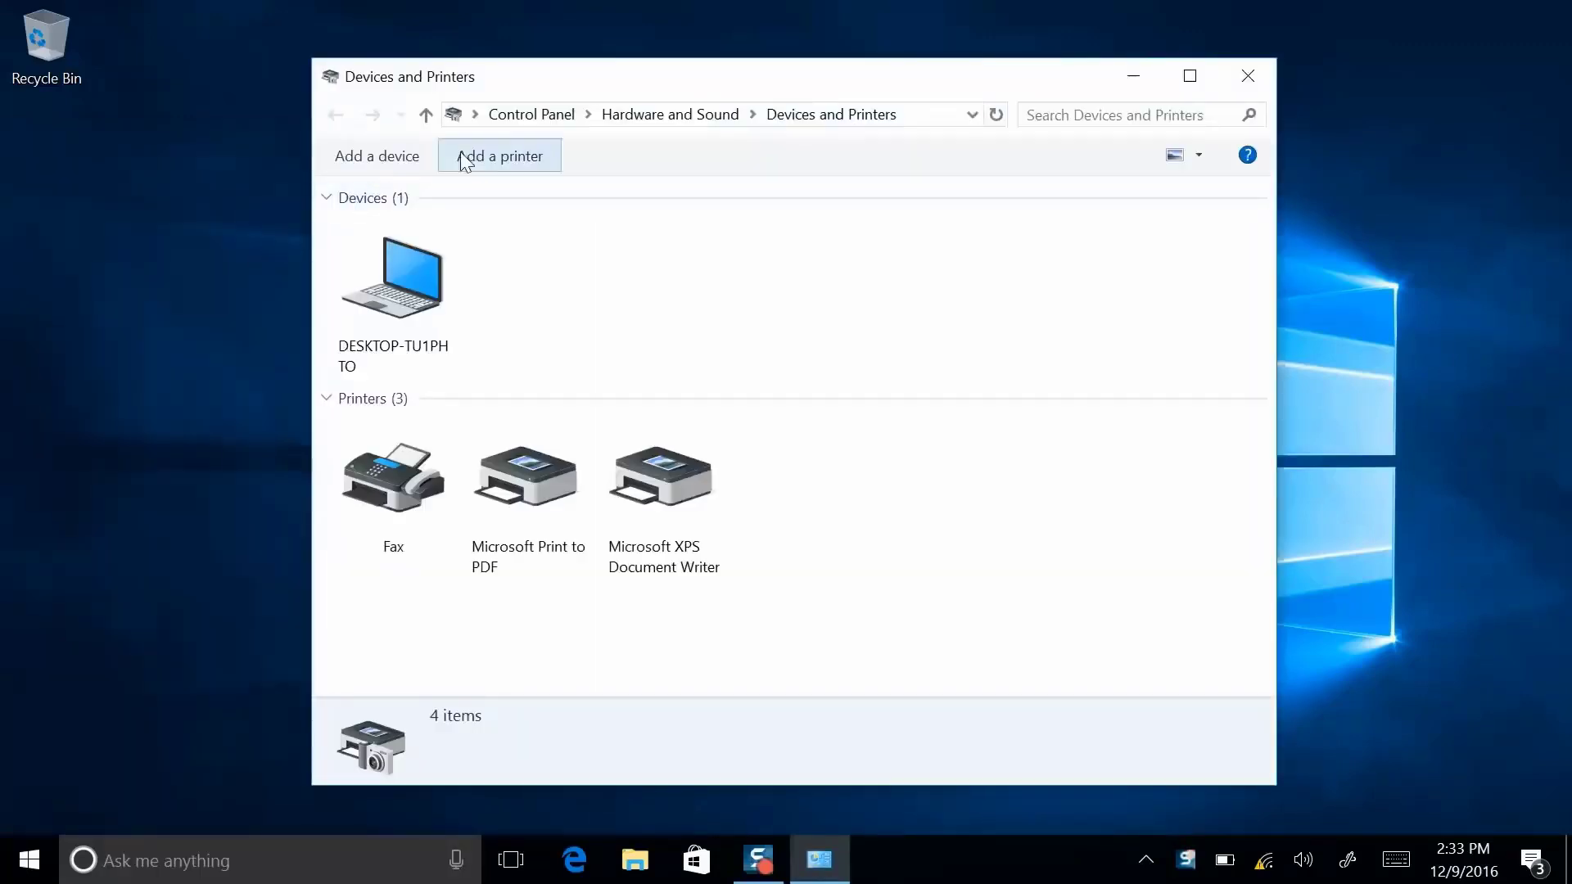
{"action": "left_click", "coordinate": [529, 162]}
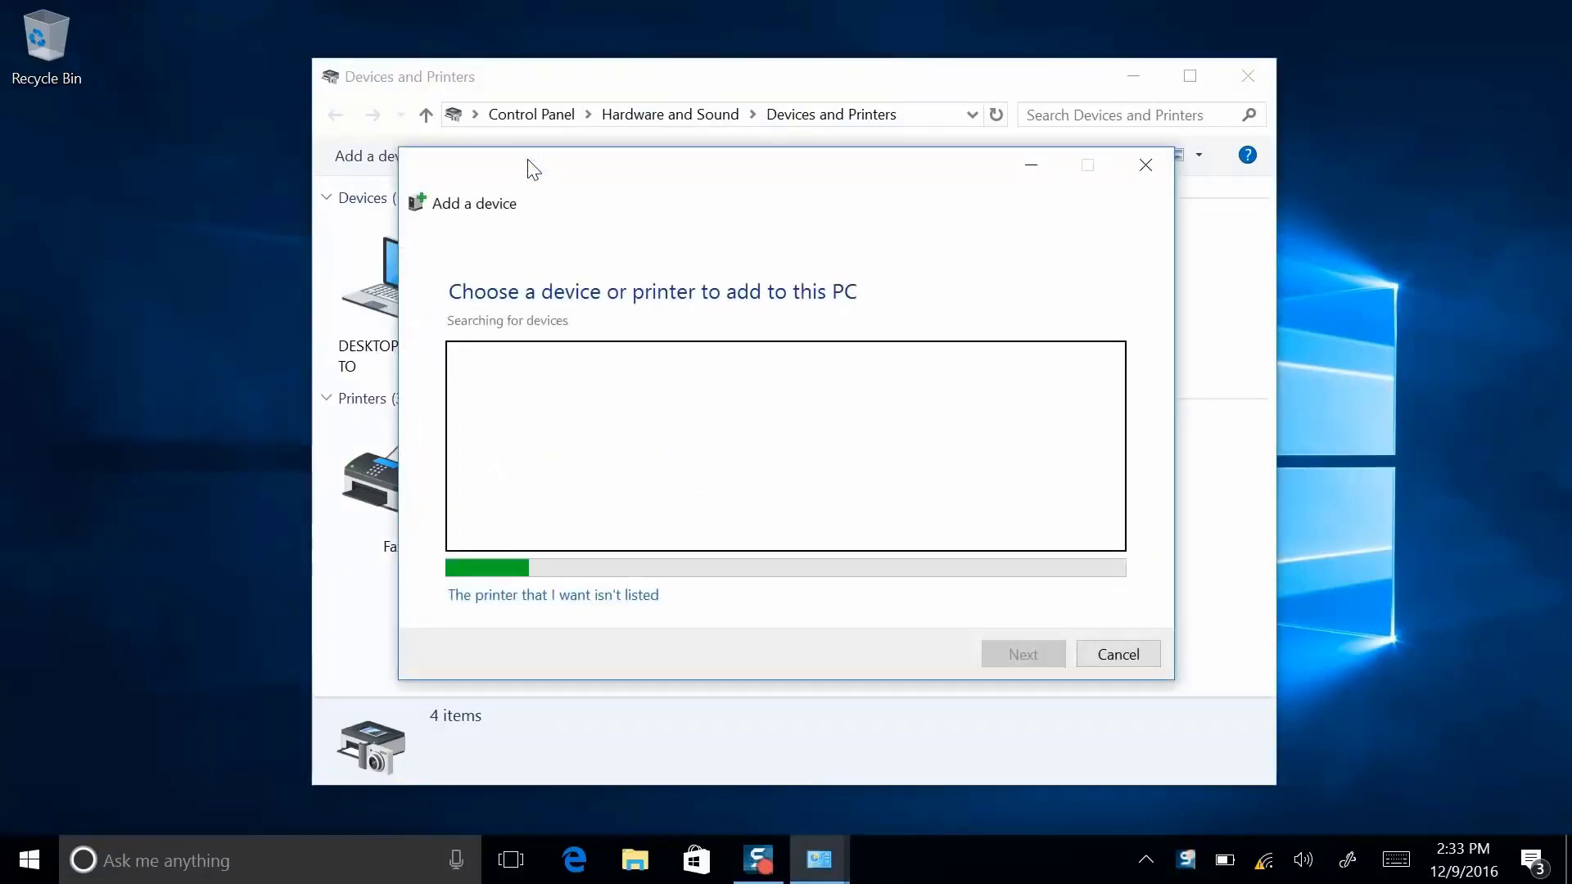
{"action": "left_click_drag", "start_coordinate": [1113, 425], "coordinate": [1114, 452]}
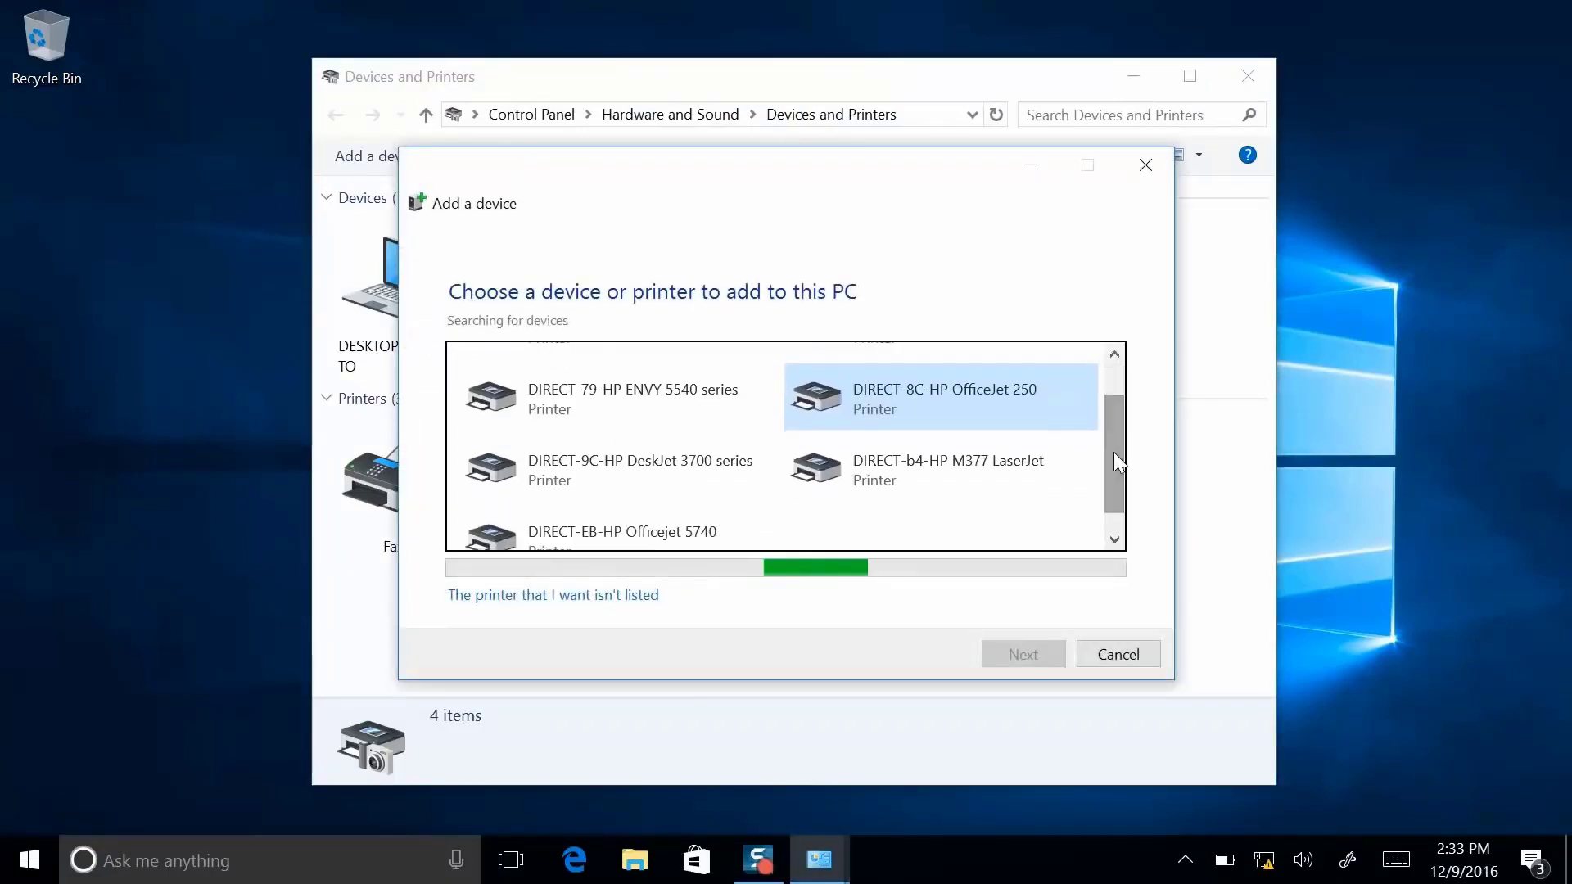
{"action": "left_click", "coordinate": [996, 461]}
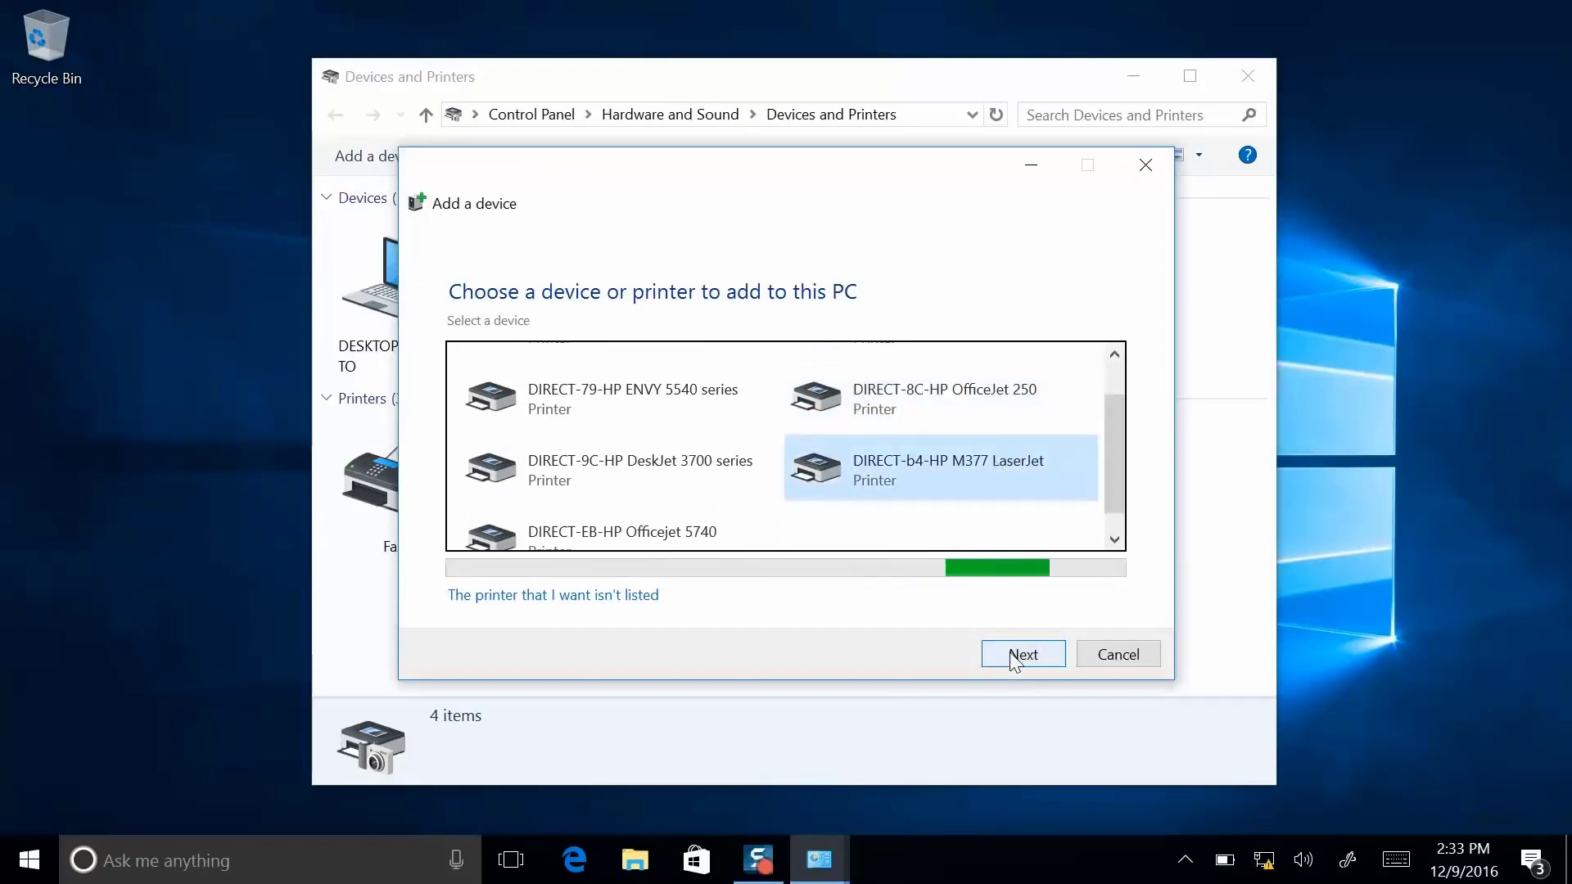
{"action": "left_click", "coordinate": [1021, 654]}
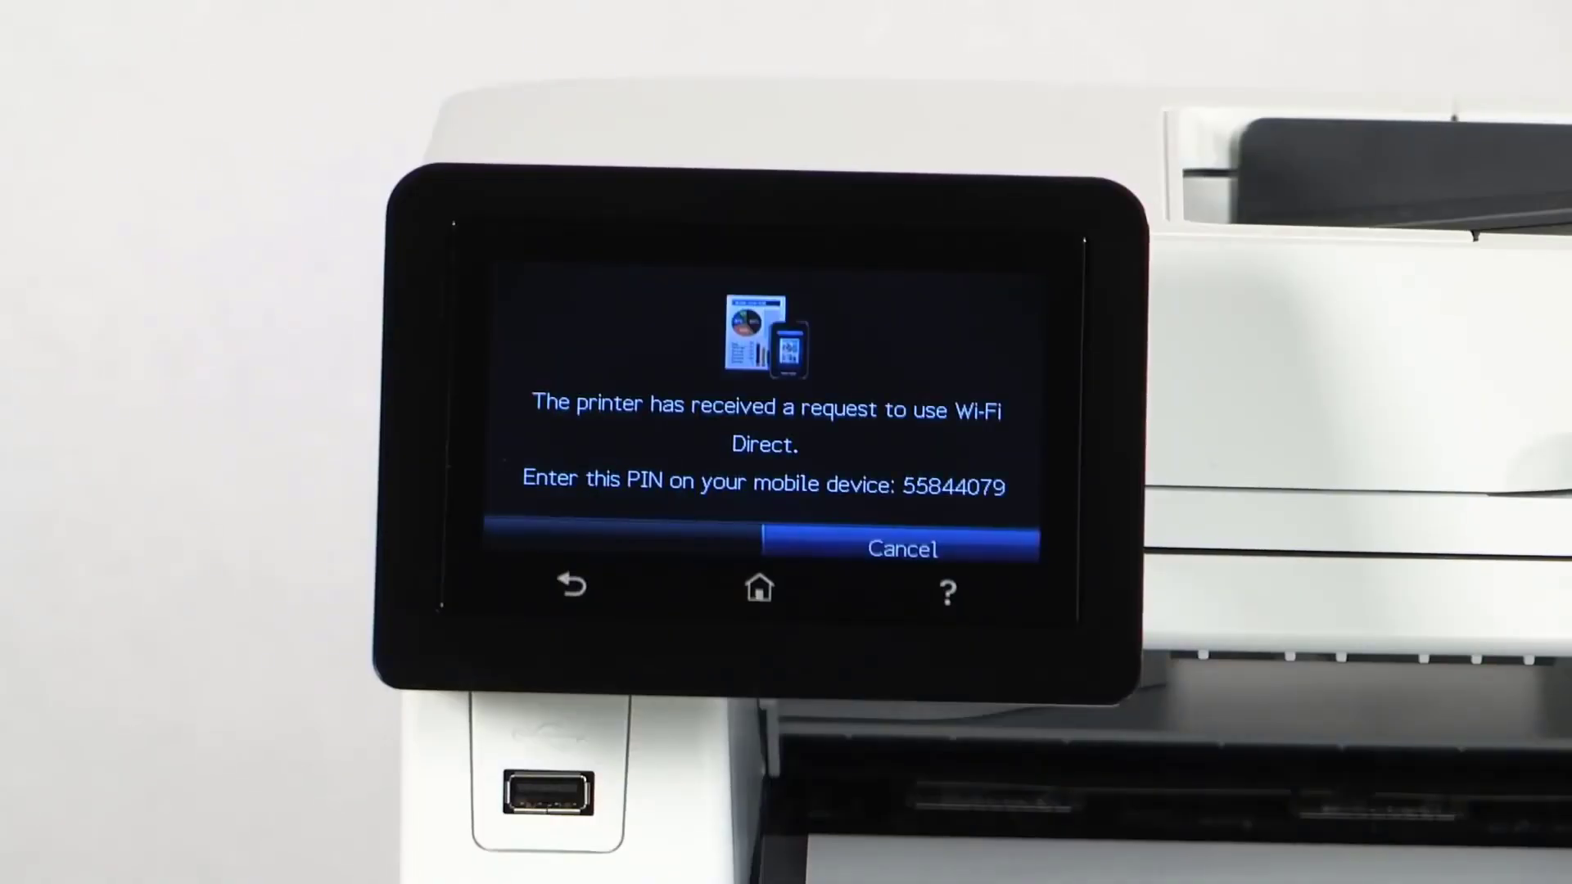
Enter the WPS PIN shown on the printer's touchscreen and submit it.
{"action": "type", "text": "55844079"}
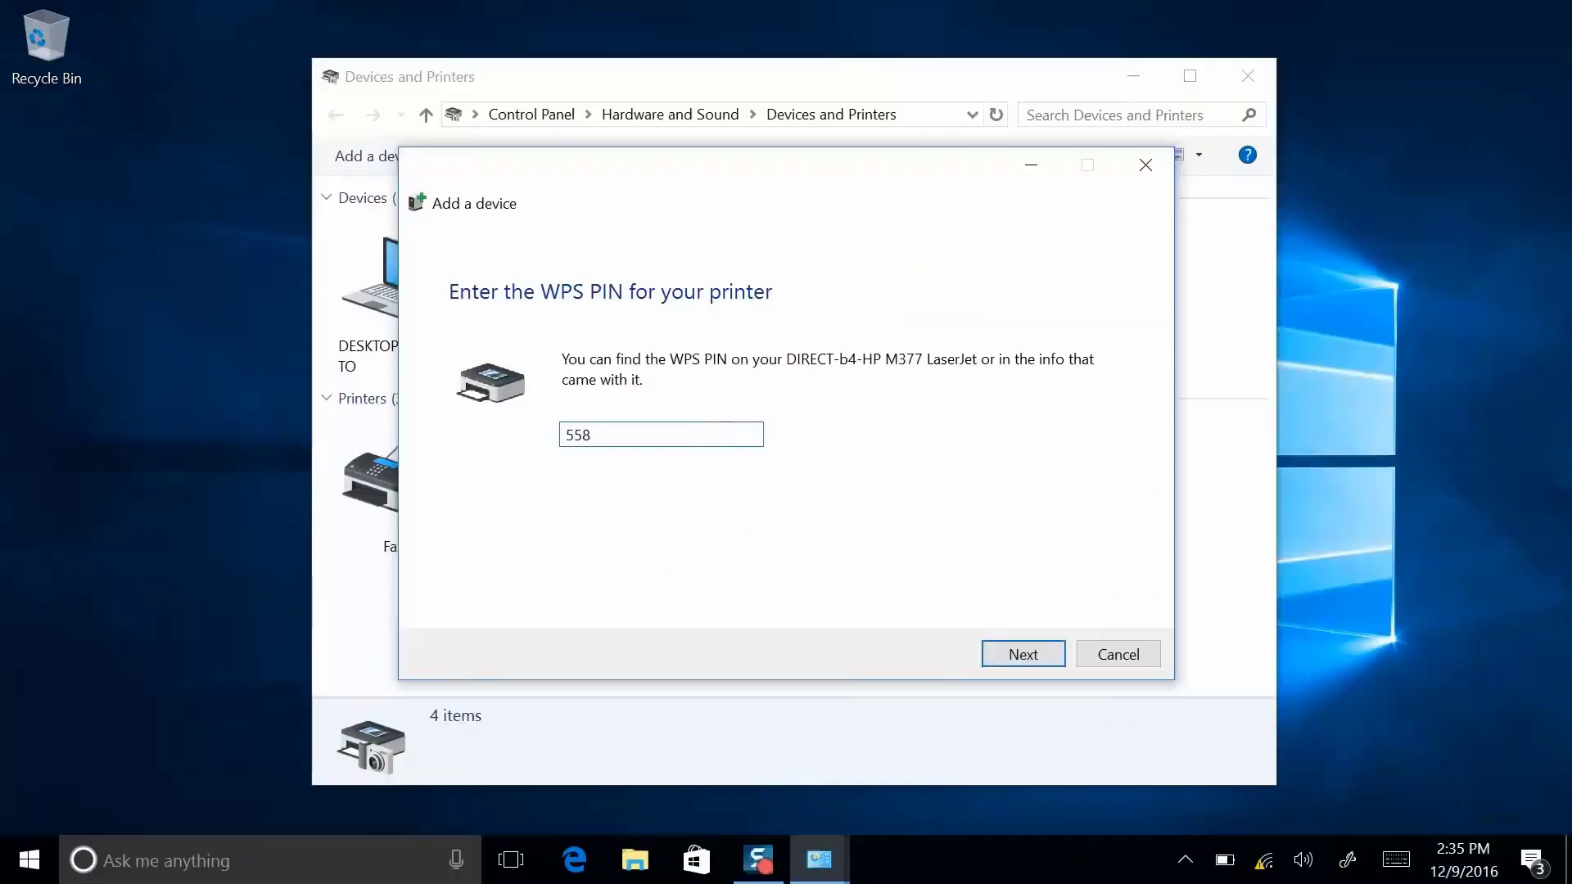
{"action": "left_click", "coordinate": [1016, 655]}
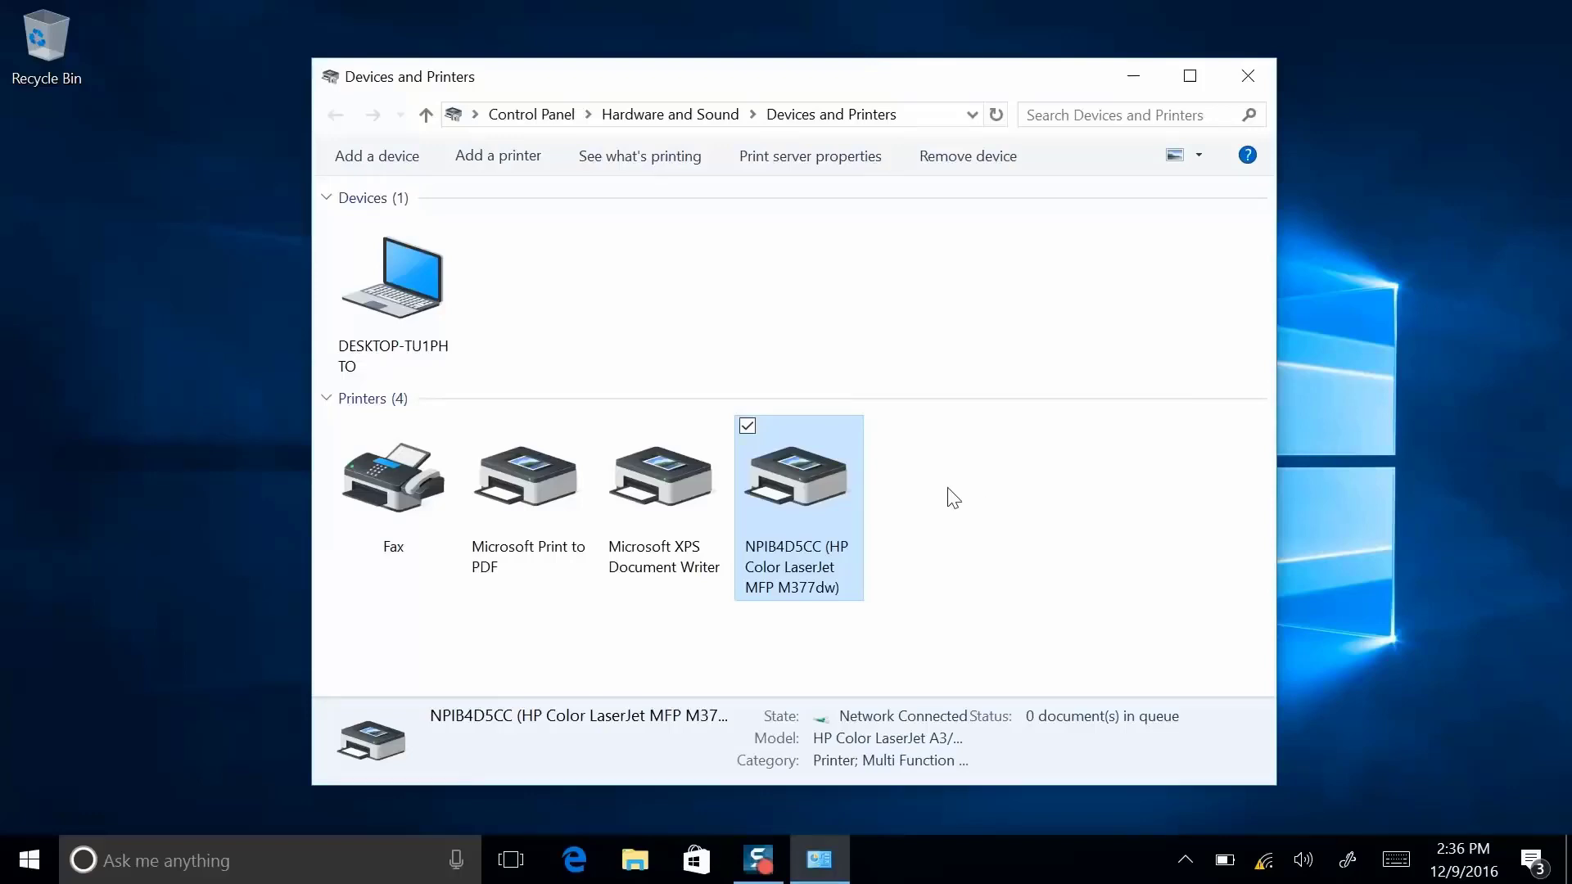
Print a test page from the HP Color LaserJet MFP M377dw's Printer properties.
{"action": "right_click", "coordinate": [813, 482]}
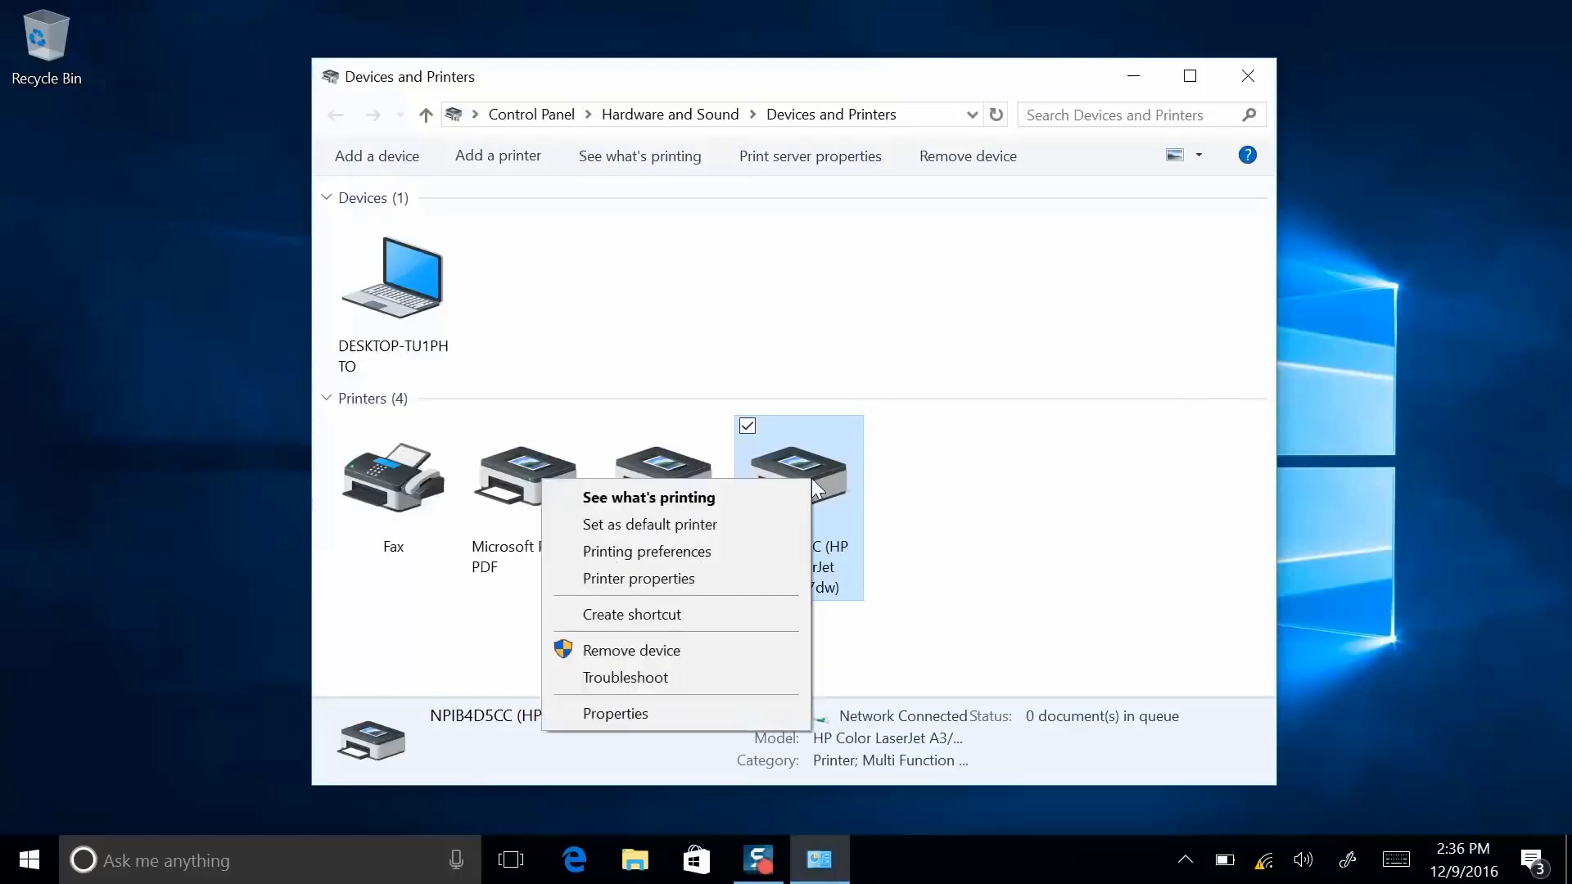
{"action": "left_click", "coordinate": [706, 578]}
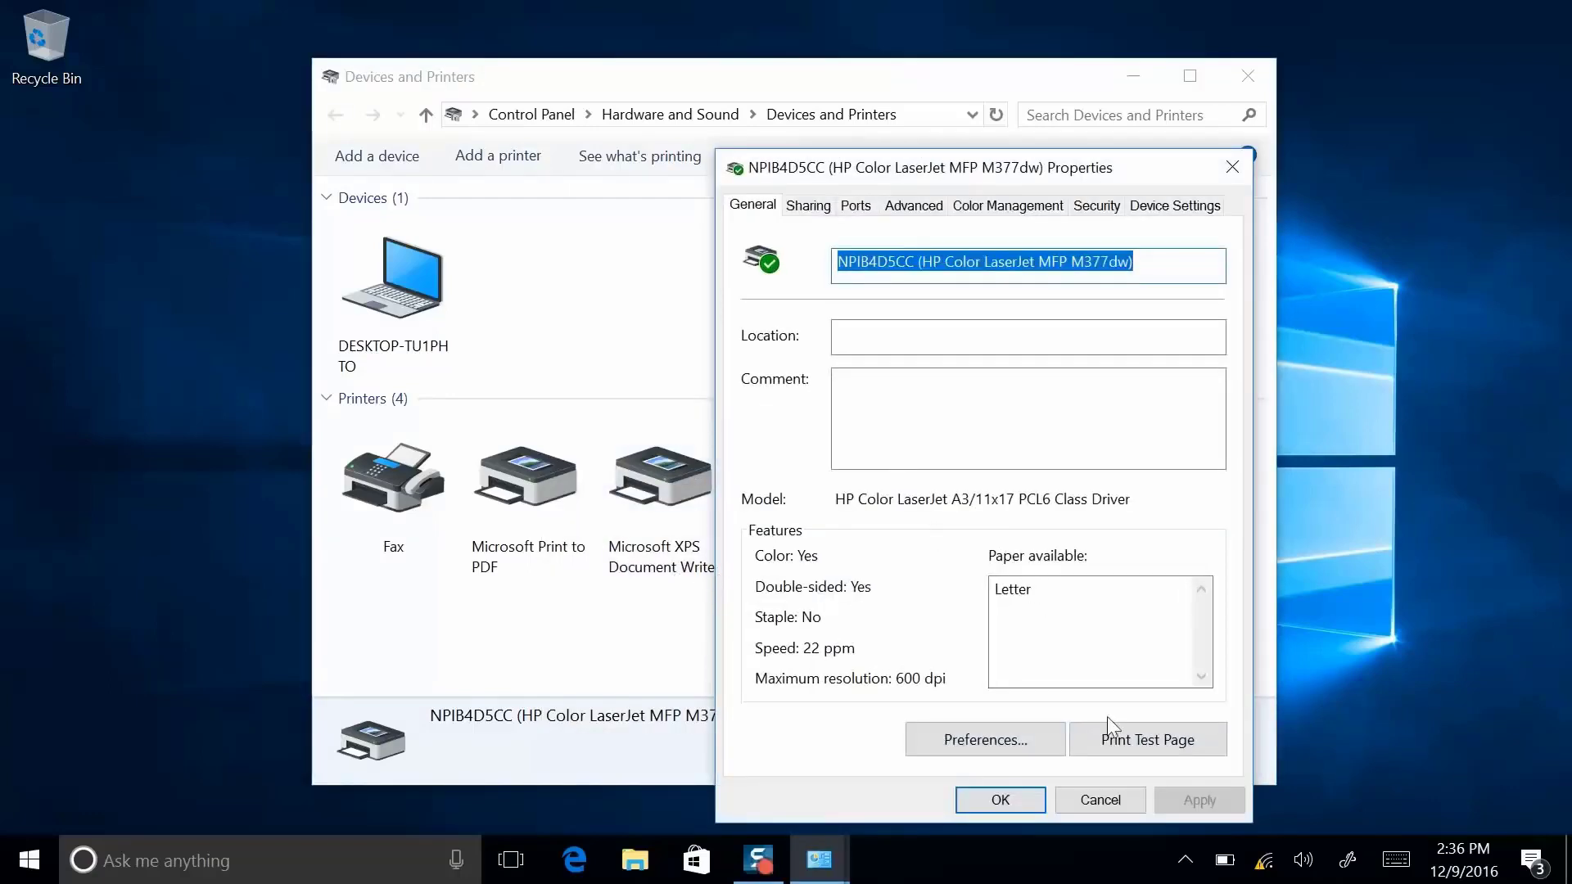
{"action": "left_click", "coordinate": [1114, 730]}
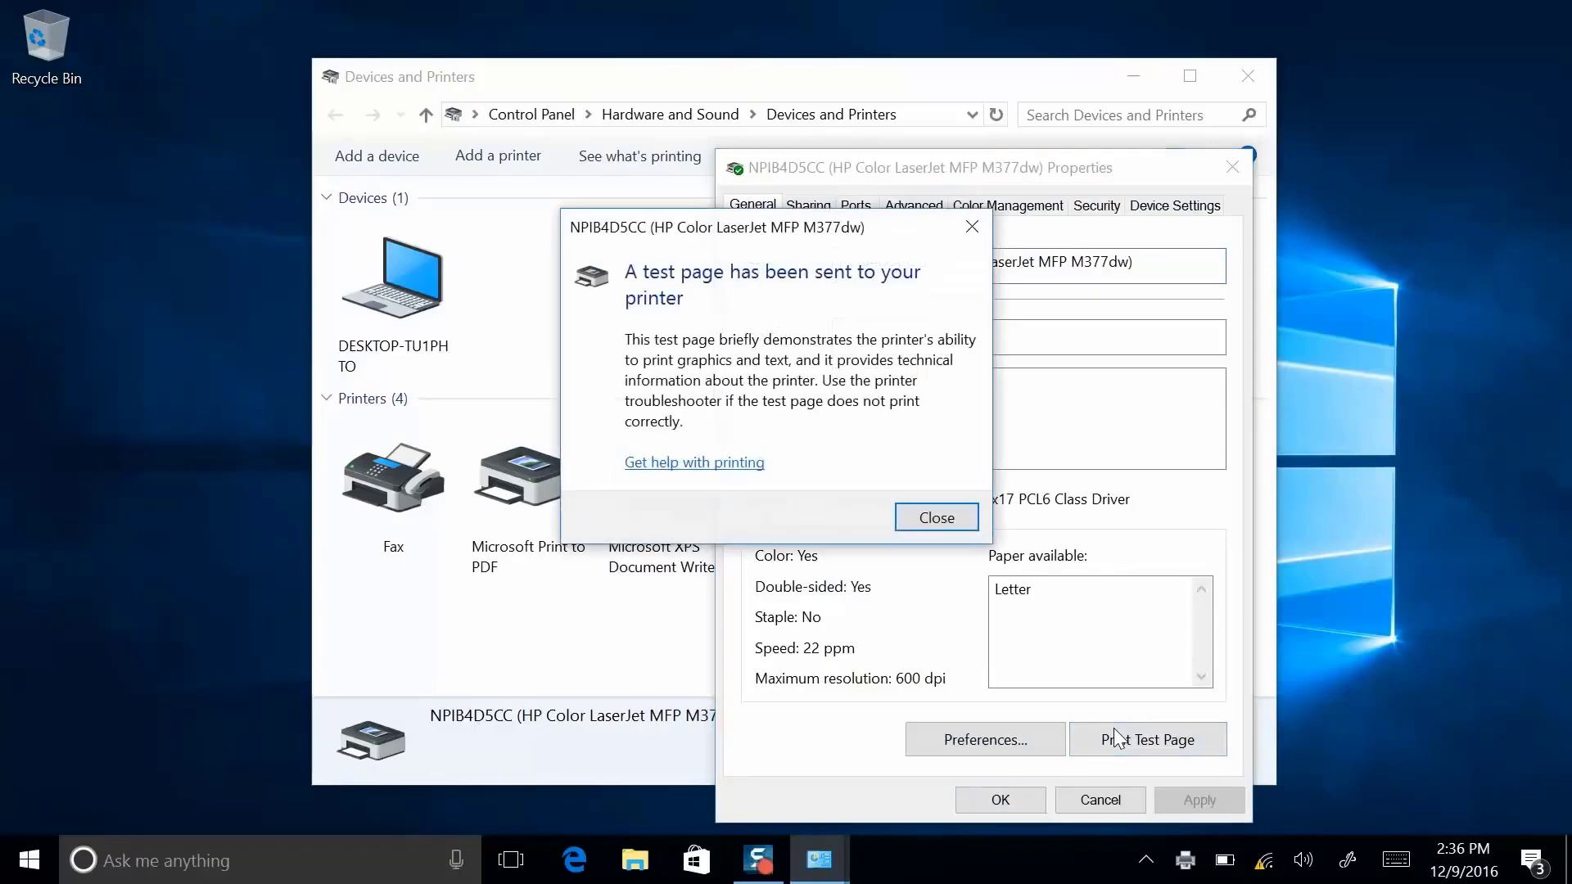